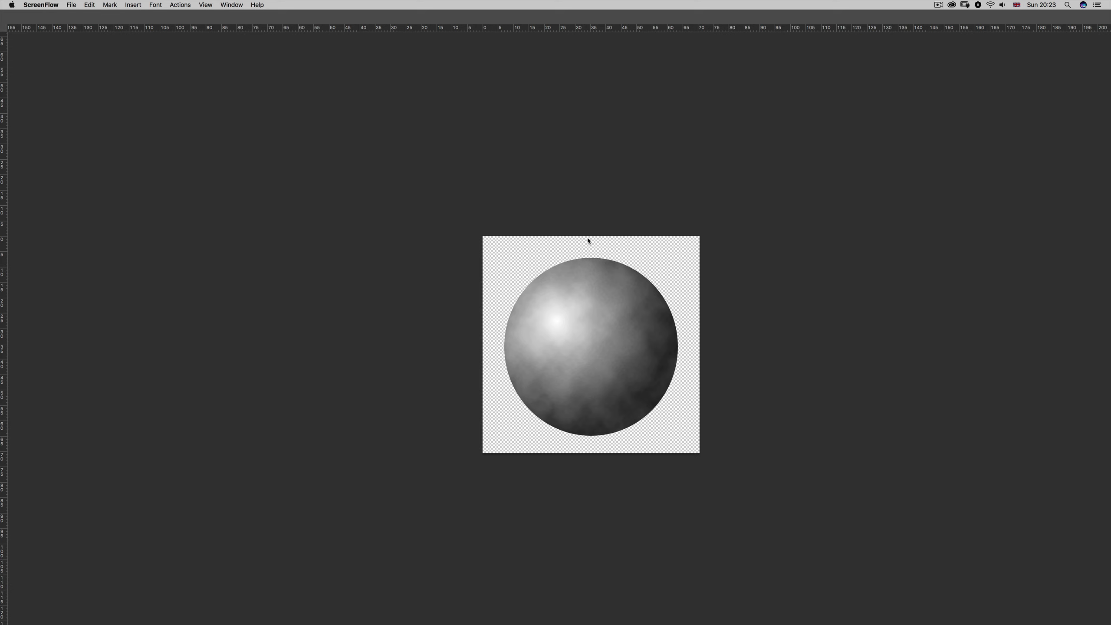
Compare the sphere with the D&B group hidden and shown, then cycle screen mode back to normal.
left_click(592, 205)
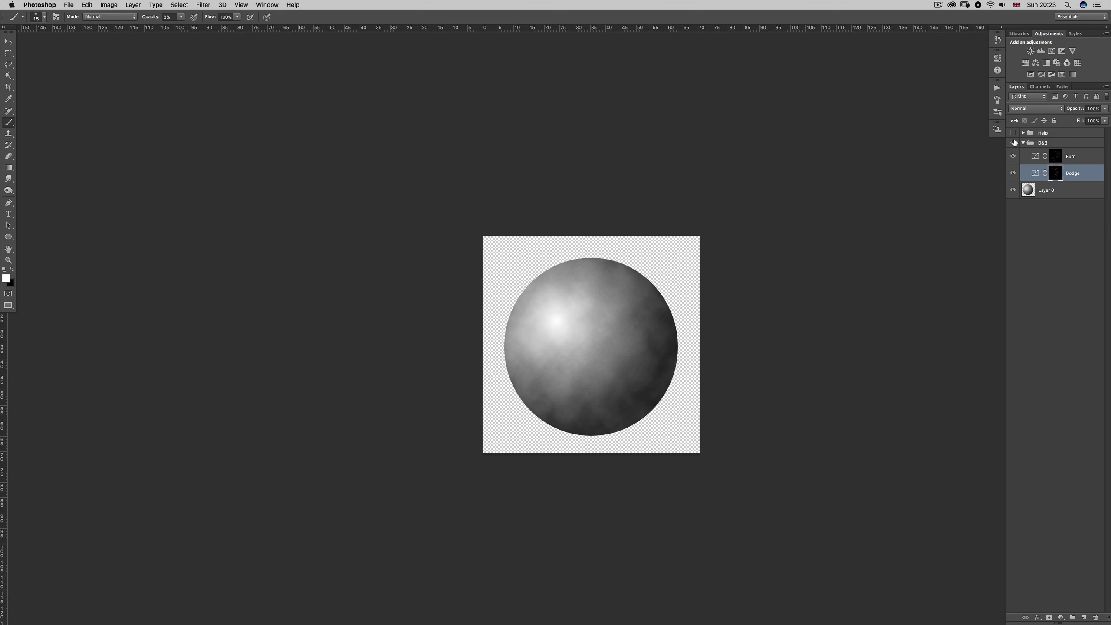
left_click(1013, 143)
left_click(1012, 143)
key("f")
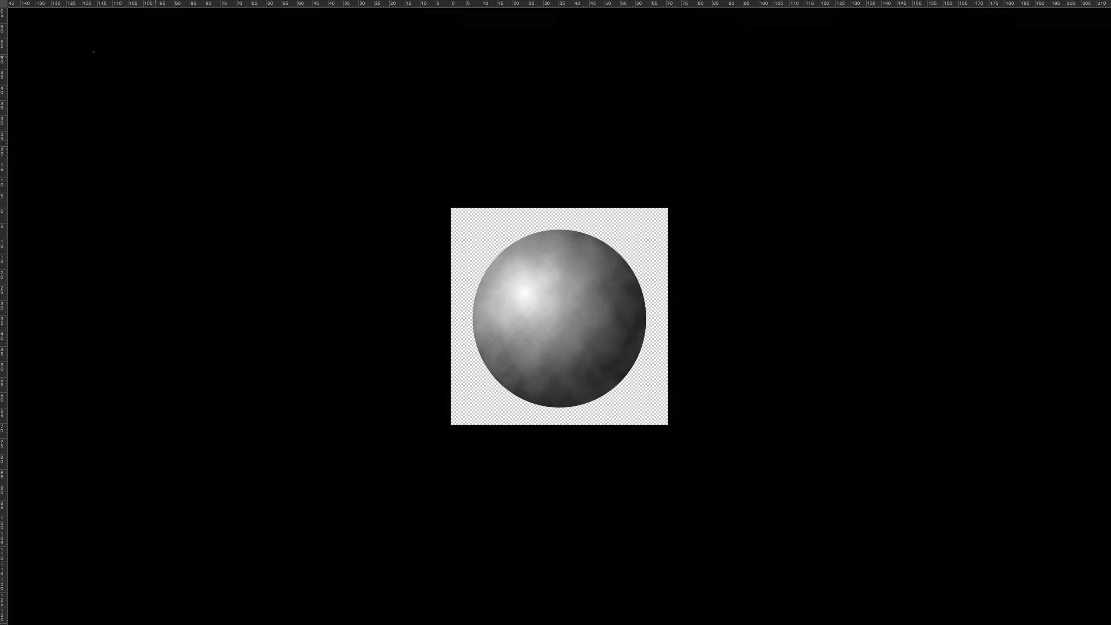
key("f")
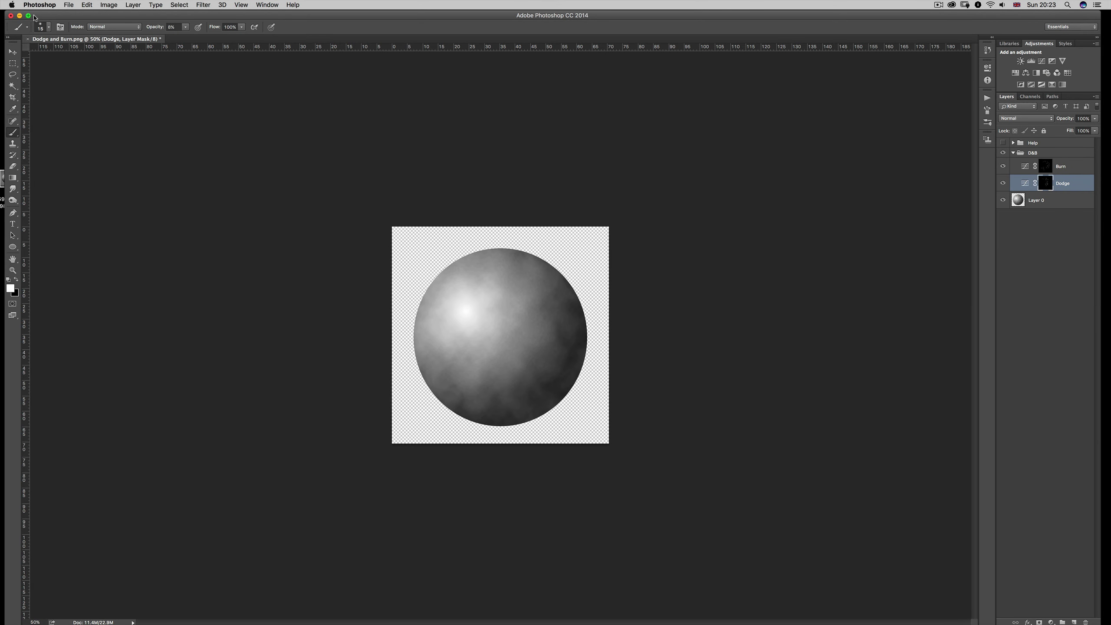
left_click_drag(72, 13, 155, 13)
left_click(17, 181)
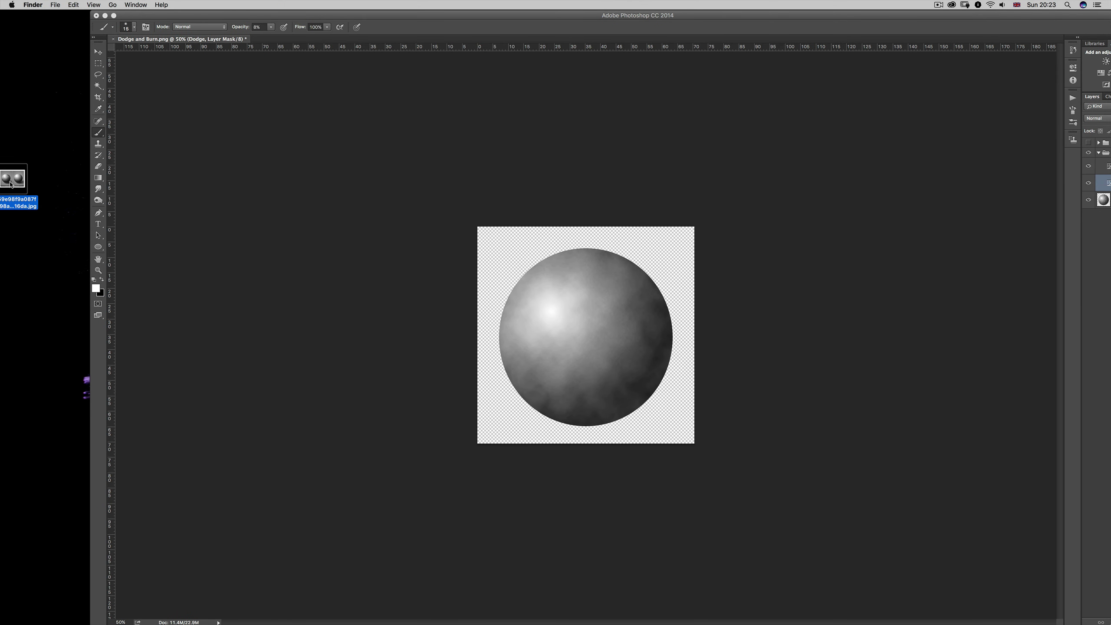
key("space")
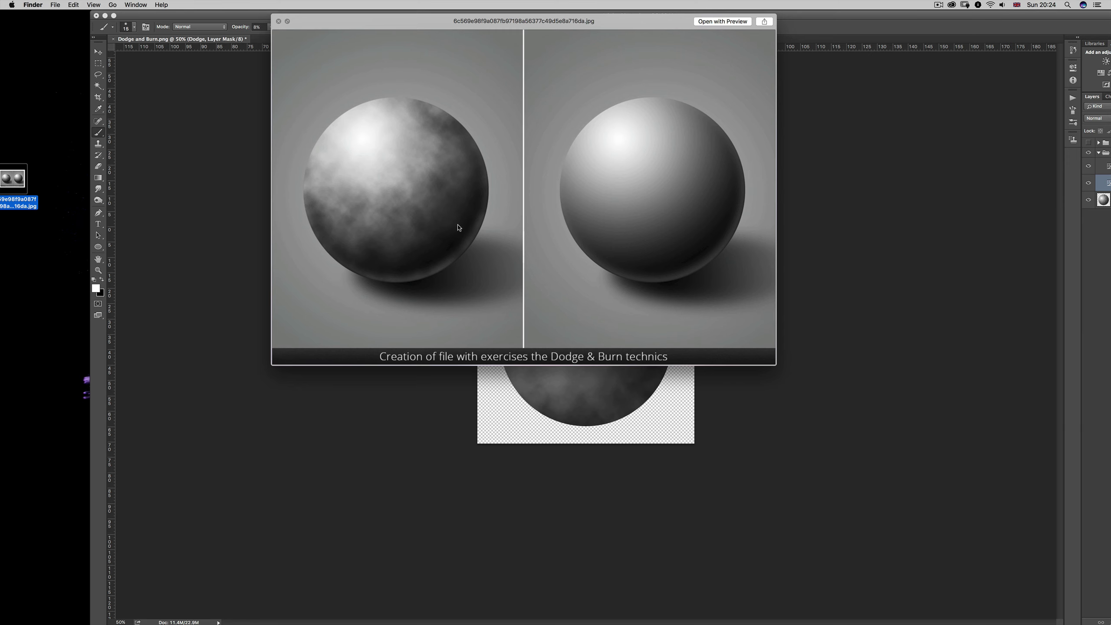
key("space")
left_click(541, 14)
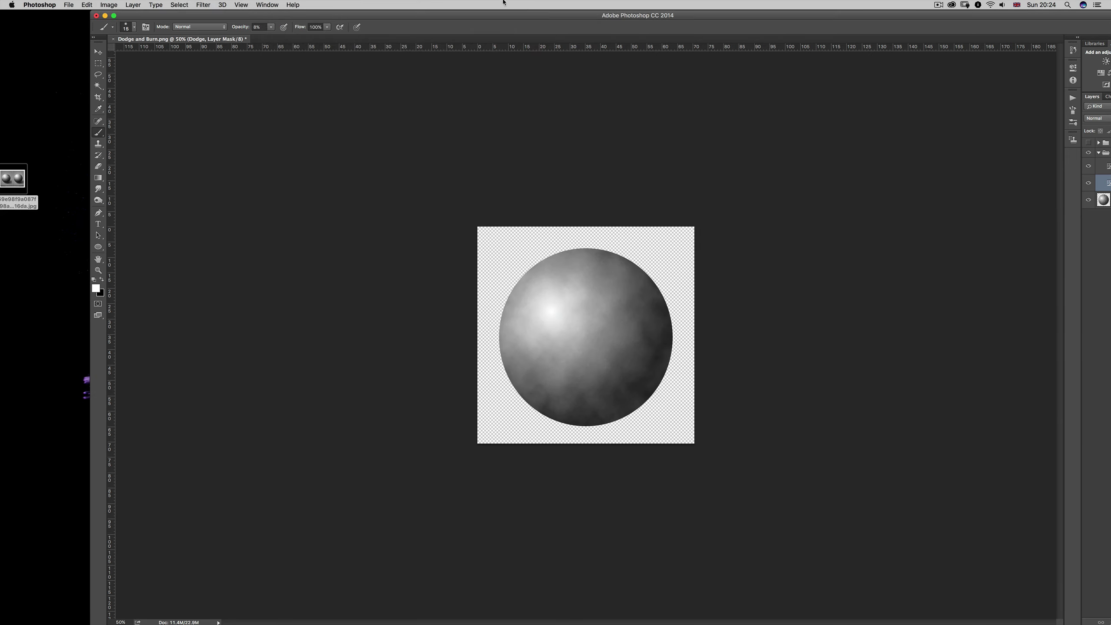
Hide the D&B group and select Layer 0 in full-screen view with menus.
left_click_drag(542, 14, 458, 9)
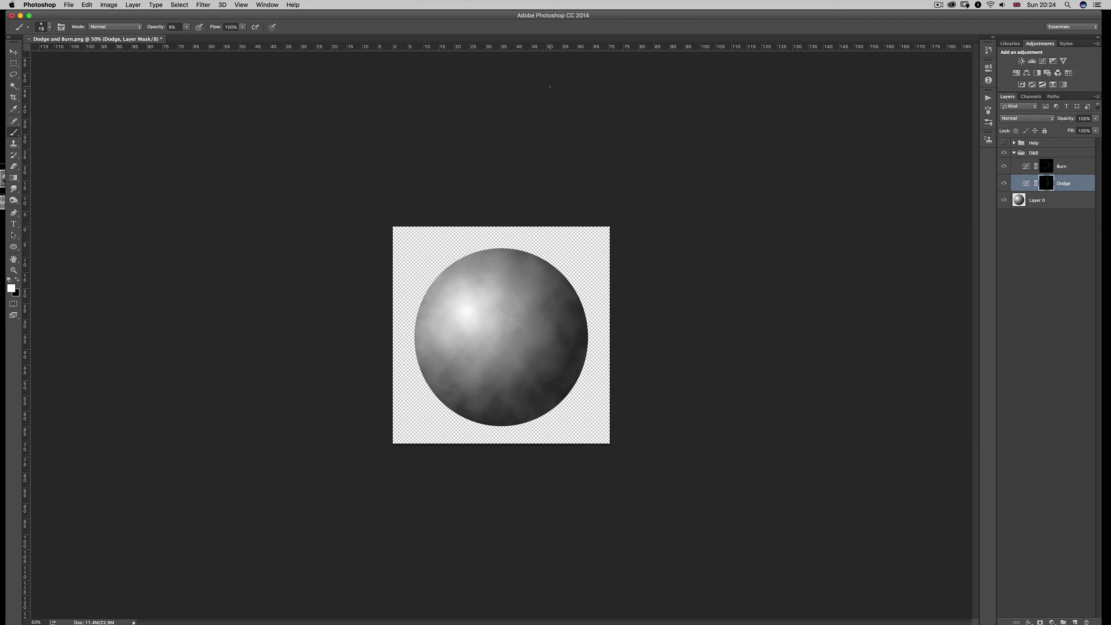
left_click(1003, 166)
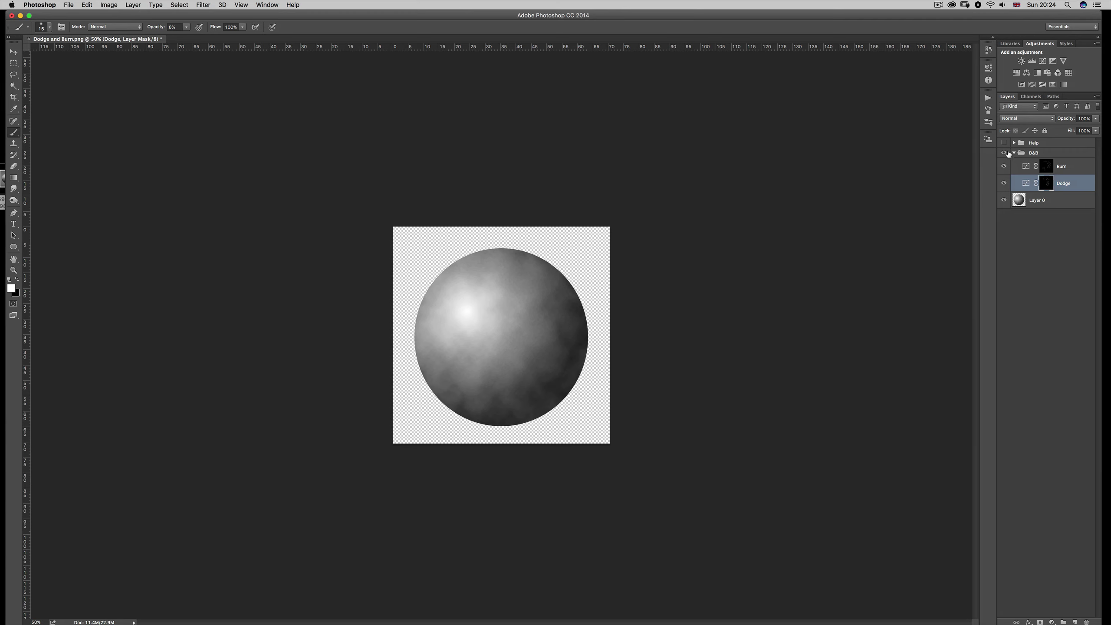
left_click(1041, 200)
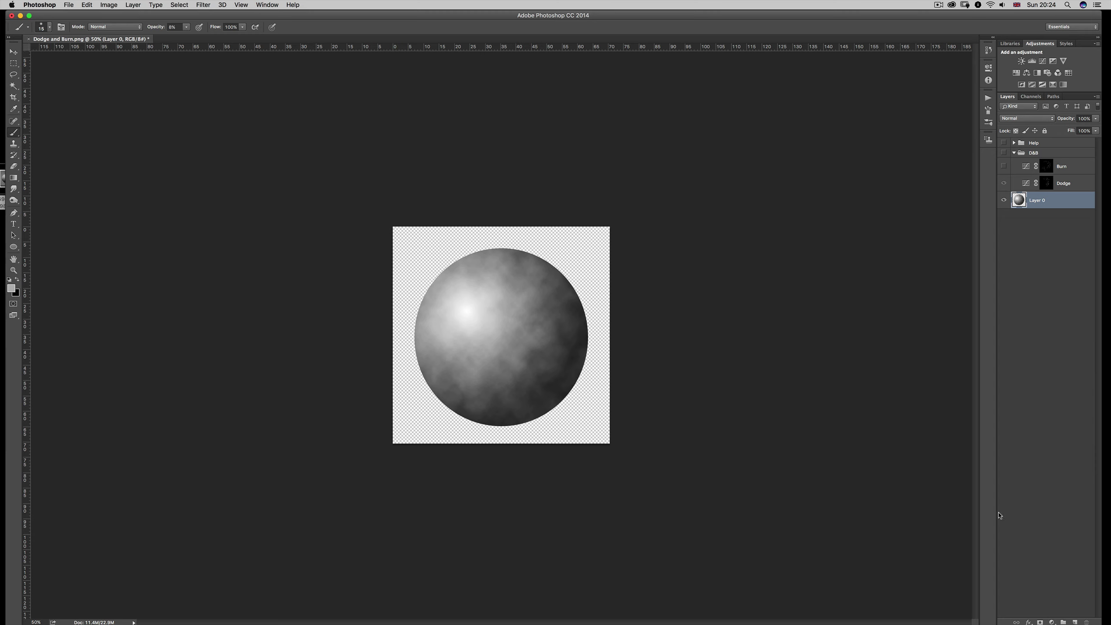
key("f")
Add a brightening Curves layer above Layer 0 and a duplicate whose curve darkens.
left_click(1061, 618)
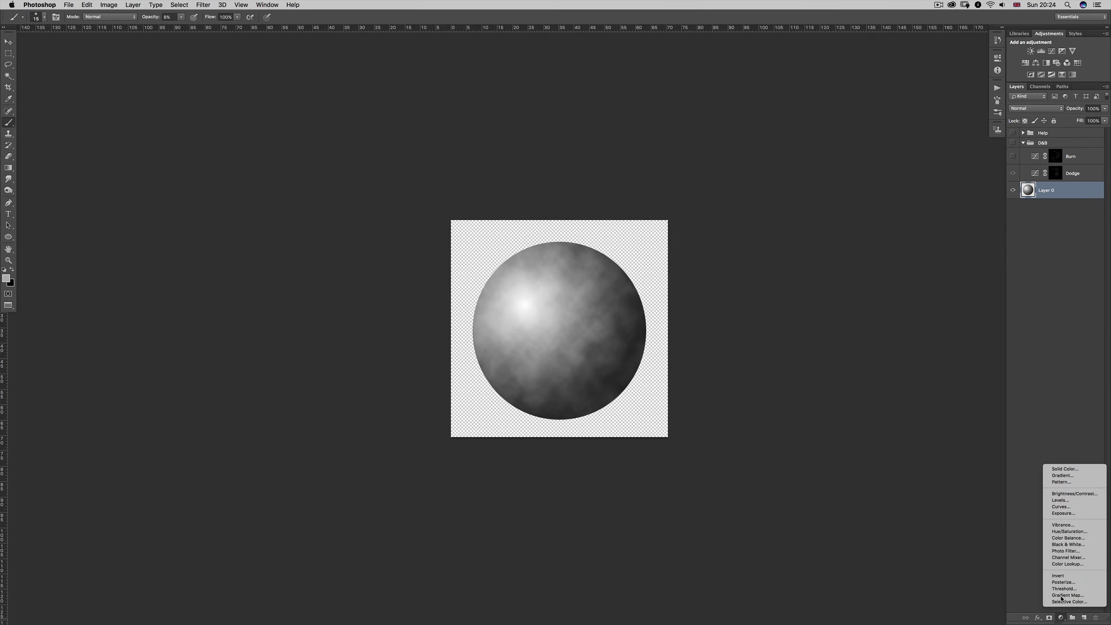
left_click(1071, 507)
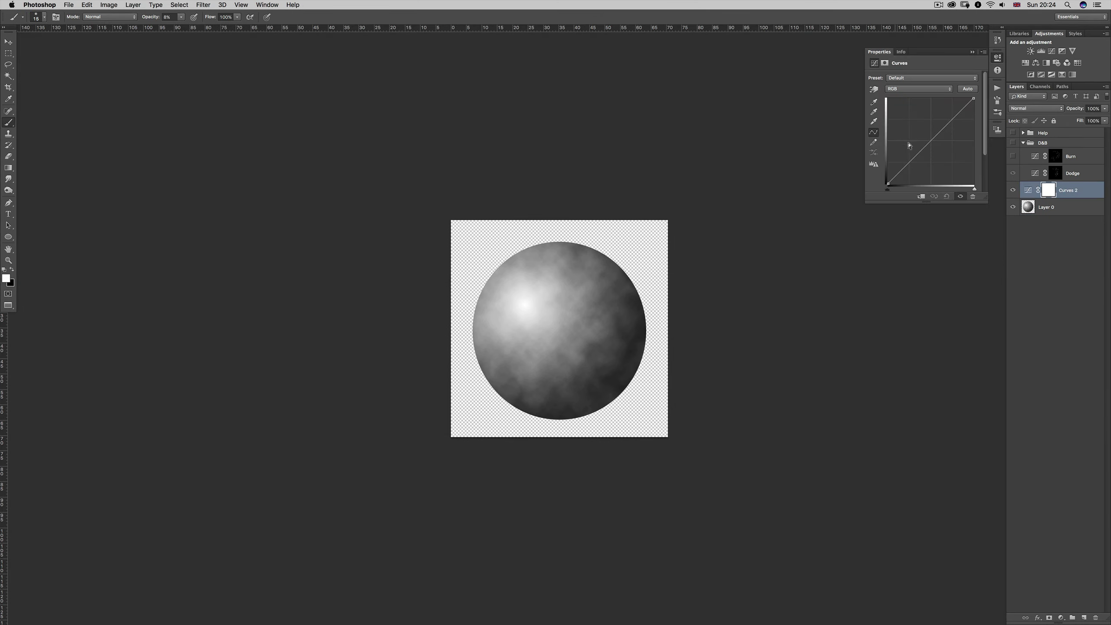
left_click_drag(931, 141, 931, 120)
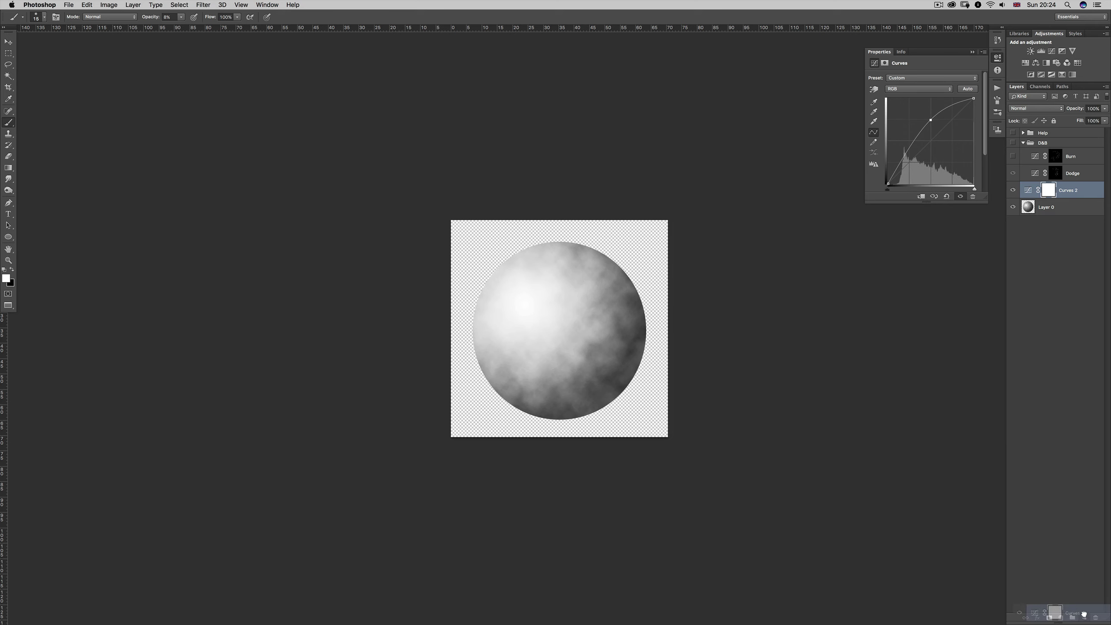
left_click_drag(1073, 191, 1085, 618)
left_click_drag(928, 120, 931, 159)
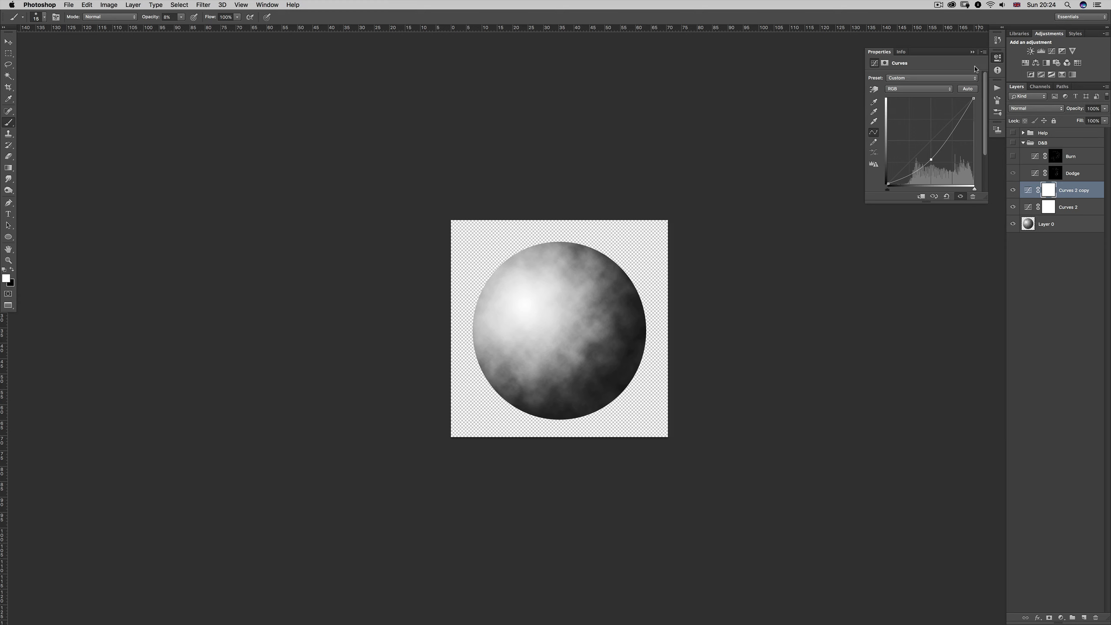
Toggle the brightening and darkening Curves layers on and off to compare their shading.
left_click(972, 52)
left_click(1012, 190)
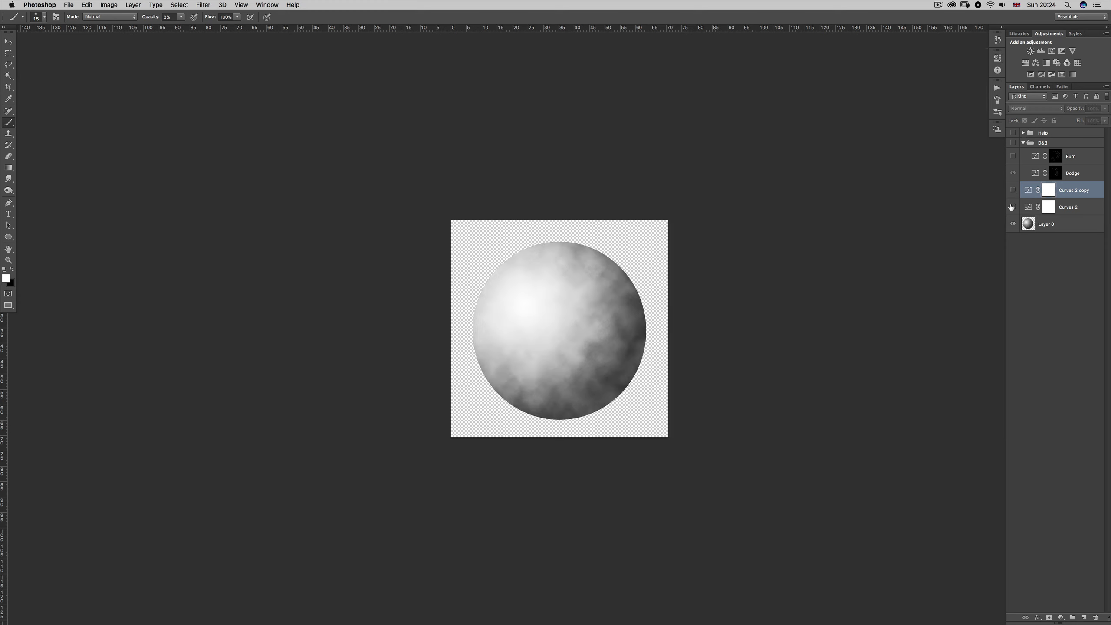
left_click(1012, 207)
left_click(1012, 207)
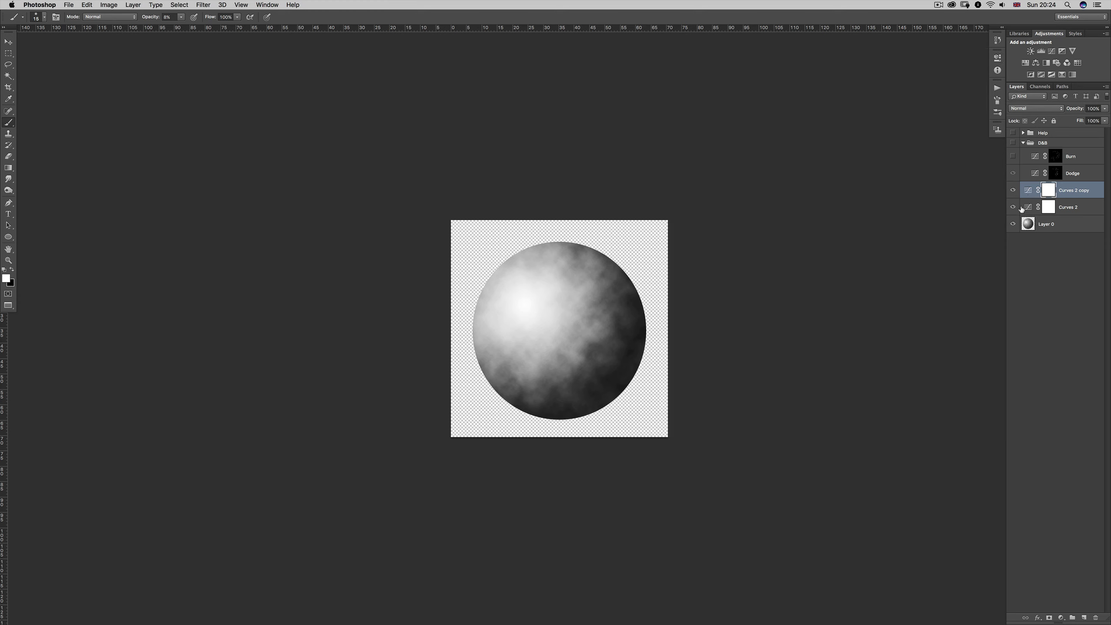
left_click(1012, 207)
left_click(1013, 190)
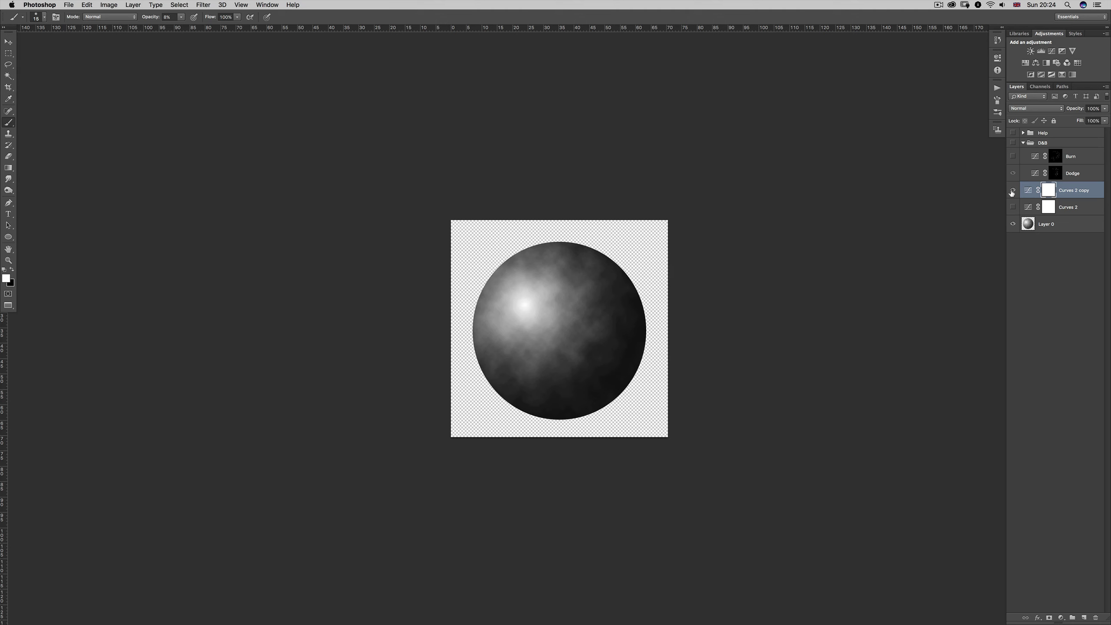
left_click(1012, 207)
Rename the Curves layers to Dodge/Aclarar and Burn/Oscurecer.
double_click(1068, 207)
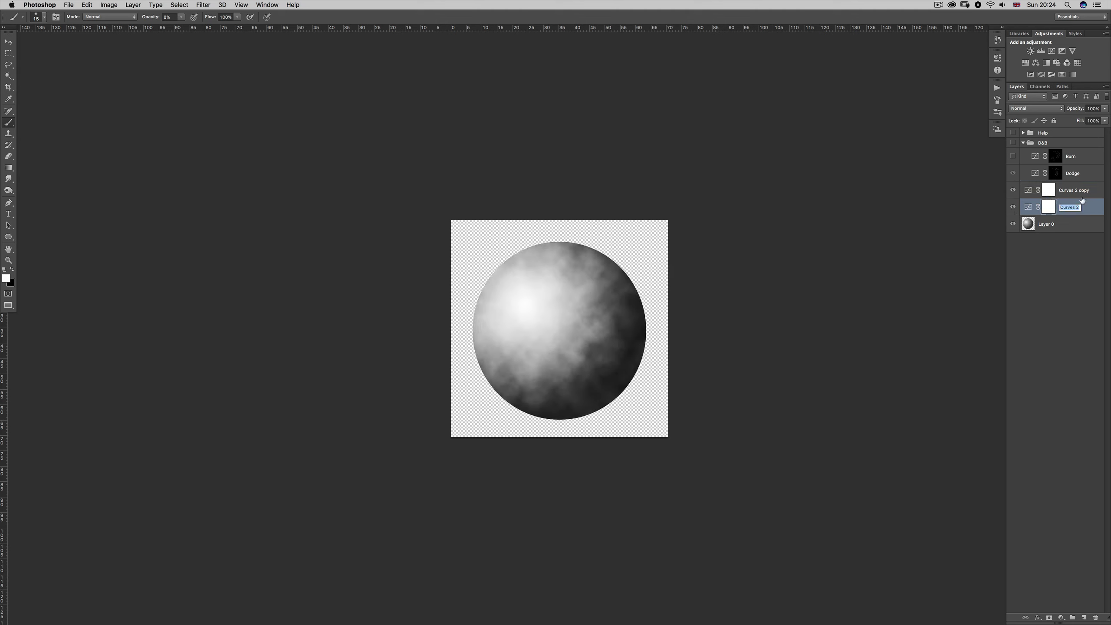
type("Do")
key("Return")
double_click(1063, 205)
type("Dod")
type("ge/")
type("O")
key("BackSpace")
key("BackSpace")
type("Ac")
type("larar")
key("Return")
double_click(1076, 191)
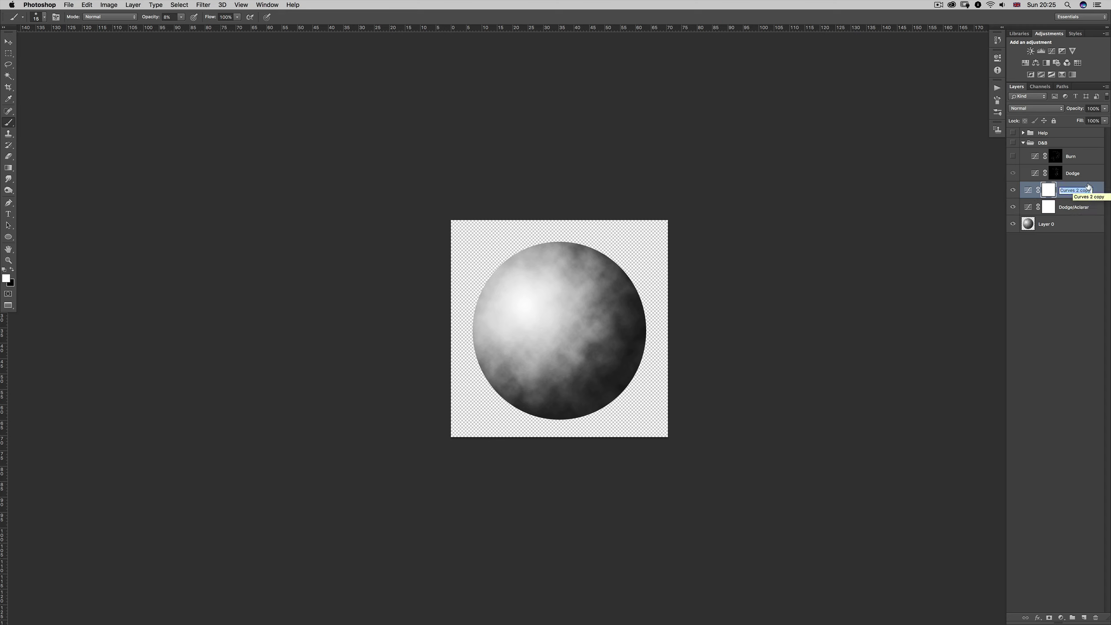
type("Burn/")
type("Oscur")
type("ecer")
key("Return")
Group the two renamed Curves layers together and begin renaming the new group.
left_click(1081, 207, "shift")
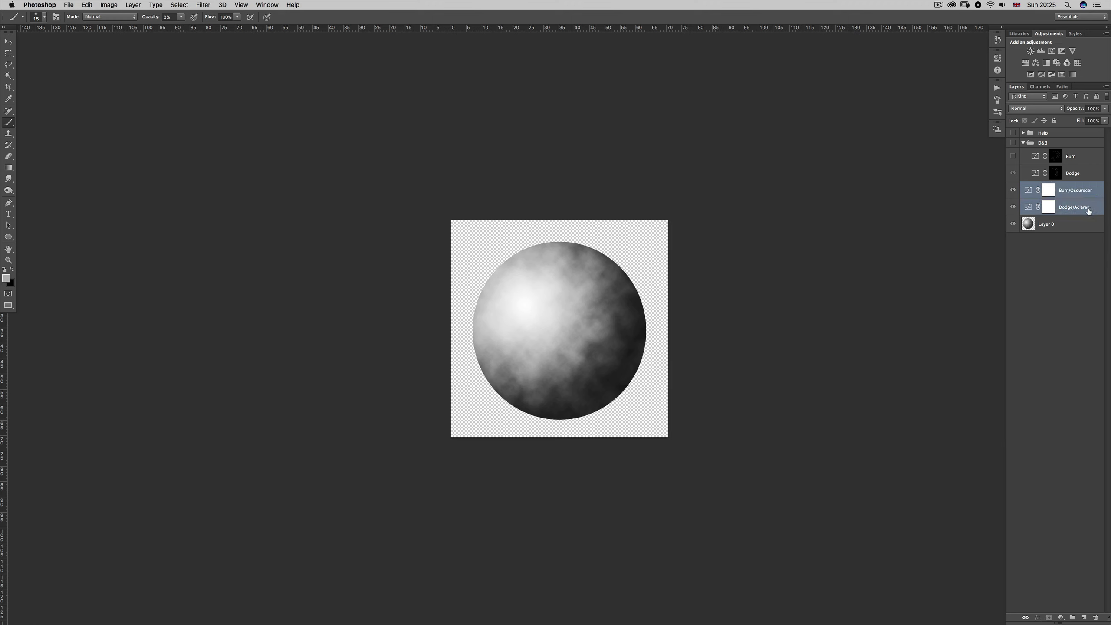
key("ctrl+g")
left_click(1022, 186)
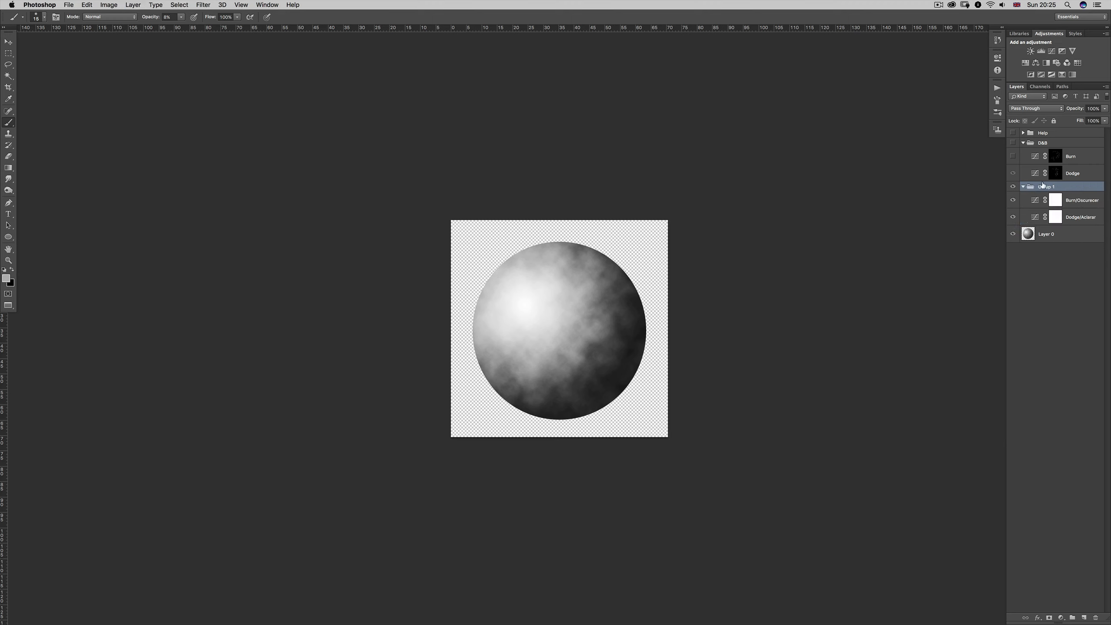
double_click(1049, 187)
Name the group D&B, invert both Curves masks to black, and collapse the group.
type("D&B")
left_click(1077, 202)
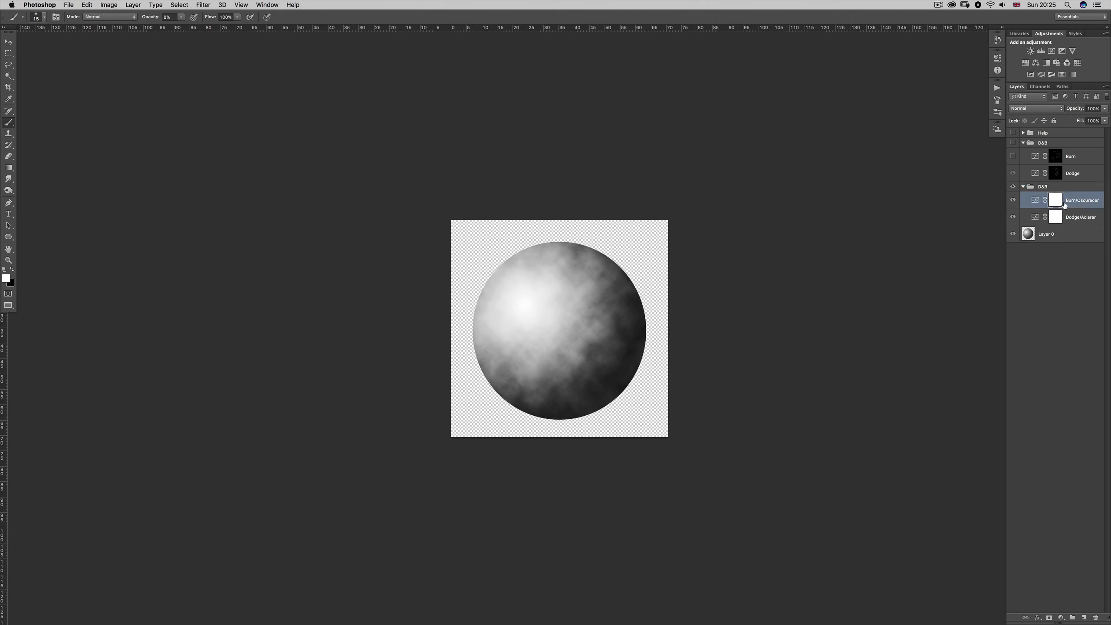
key("ctrl+i")
left_click(1061, 221)
key("ctrl+i")
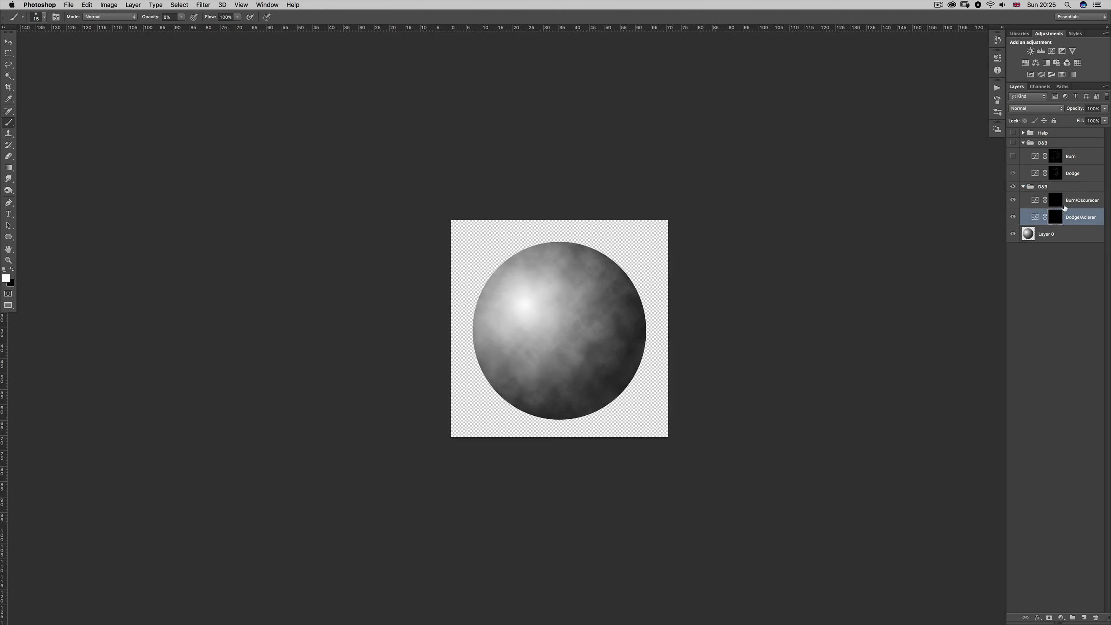
left_click(1023, 187)
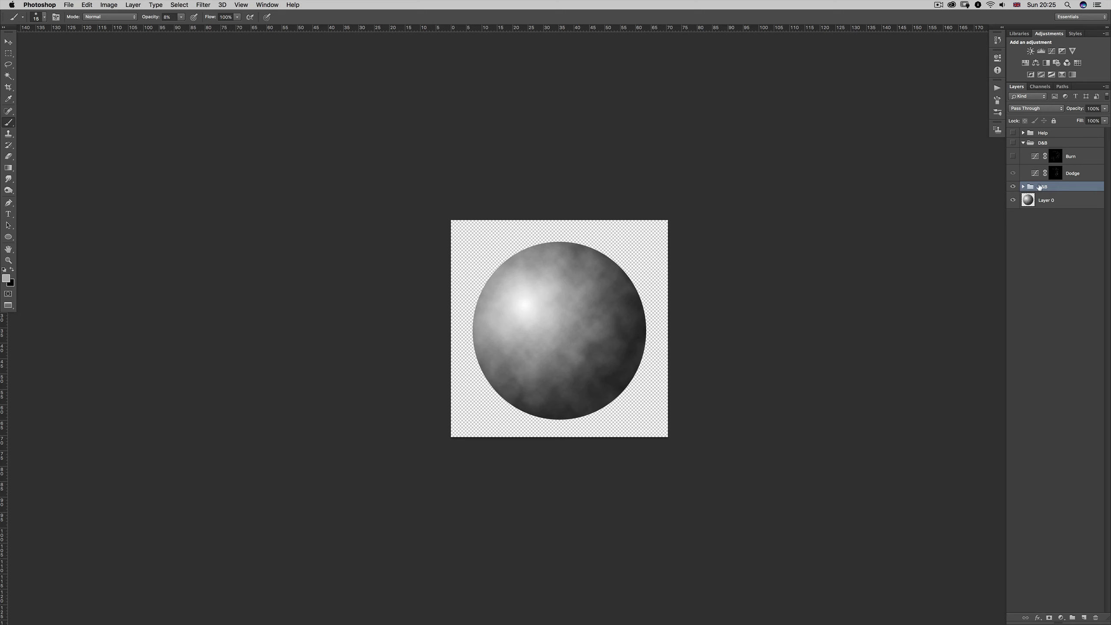
Add a Curves 2 layer above D&B with its midtones pulled down to darken.
left_click(1061, 618)
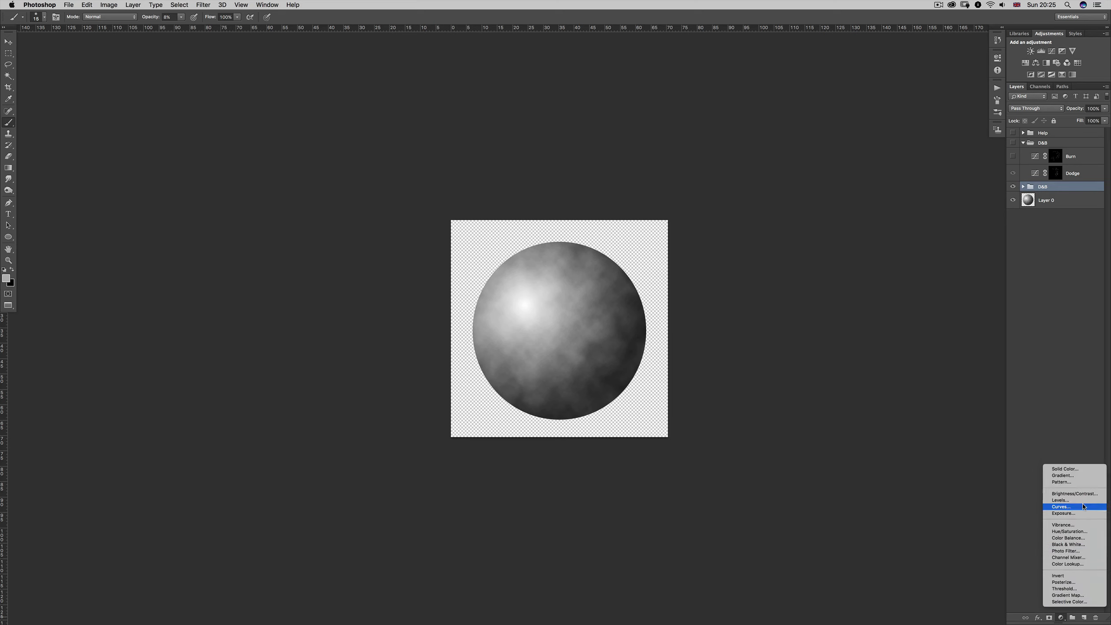
left_click(1083, 507)
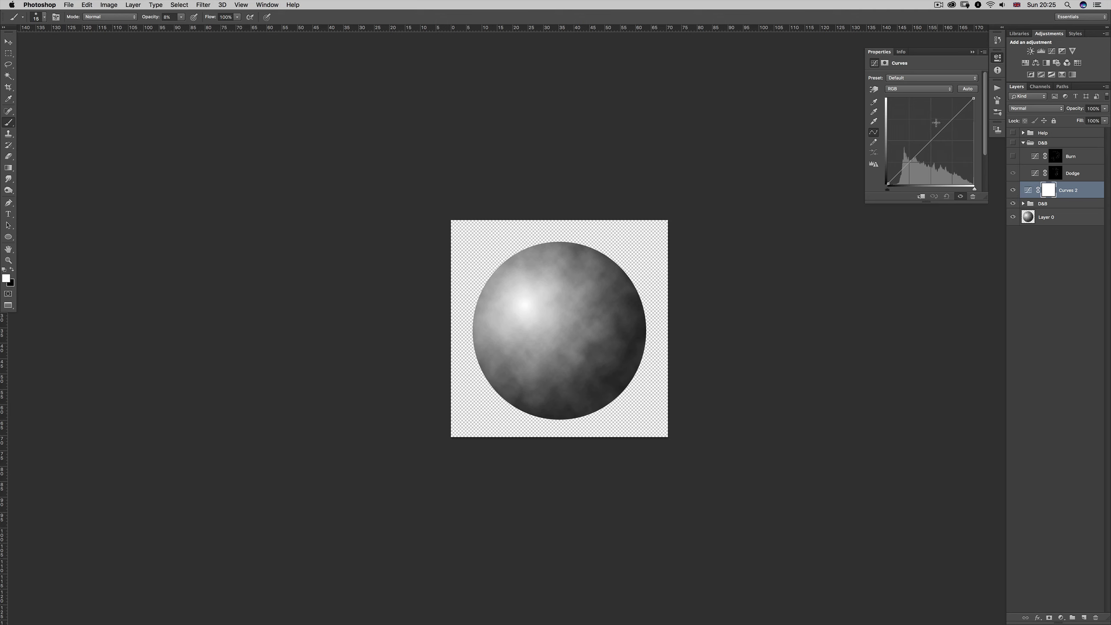
left_click_drag(931, 141, 931, 154)
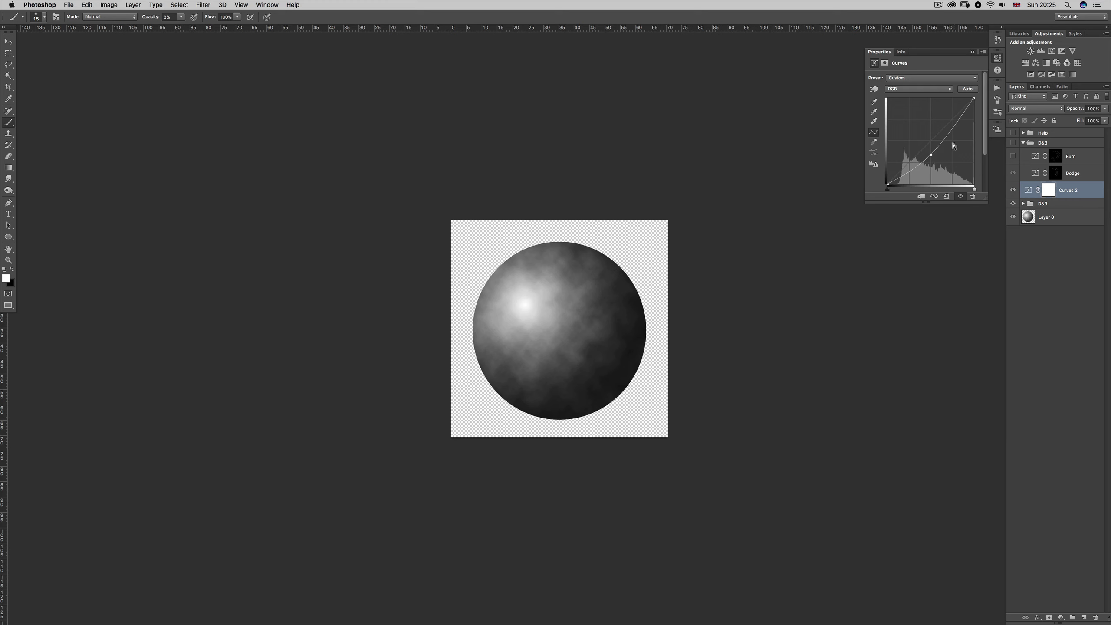
Add a Hue/Saturation layer with Saturation -100 in Color blend mode.
left_click(1062, 618)
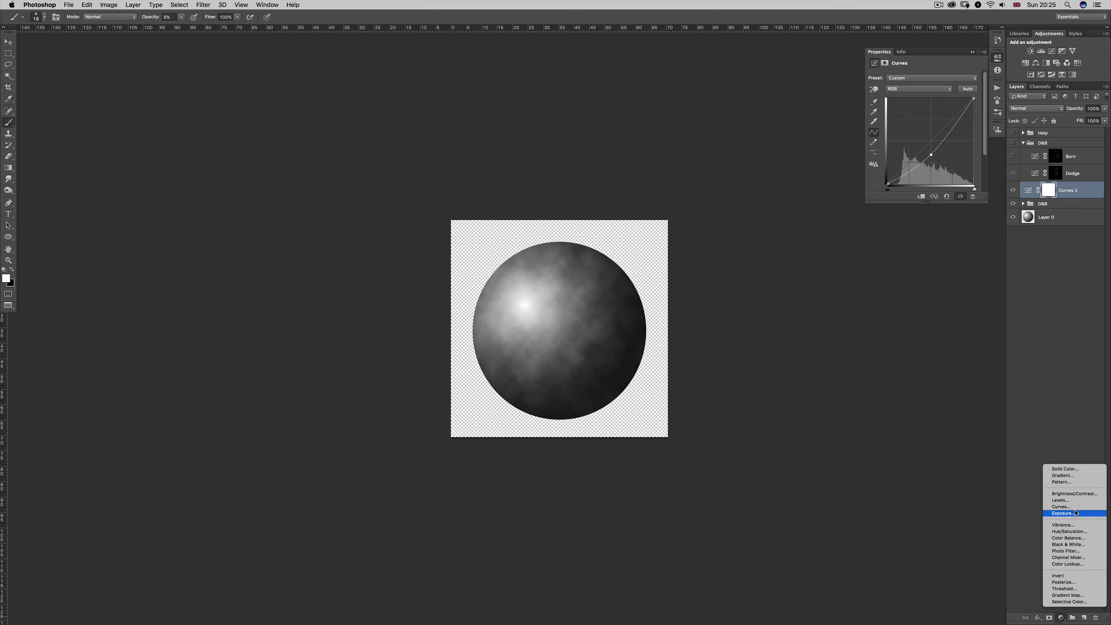
left_click_drag(923, 128, 859, 131)
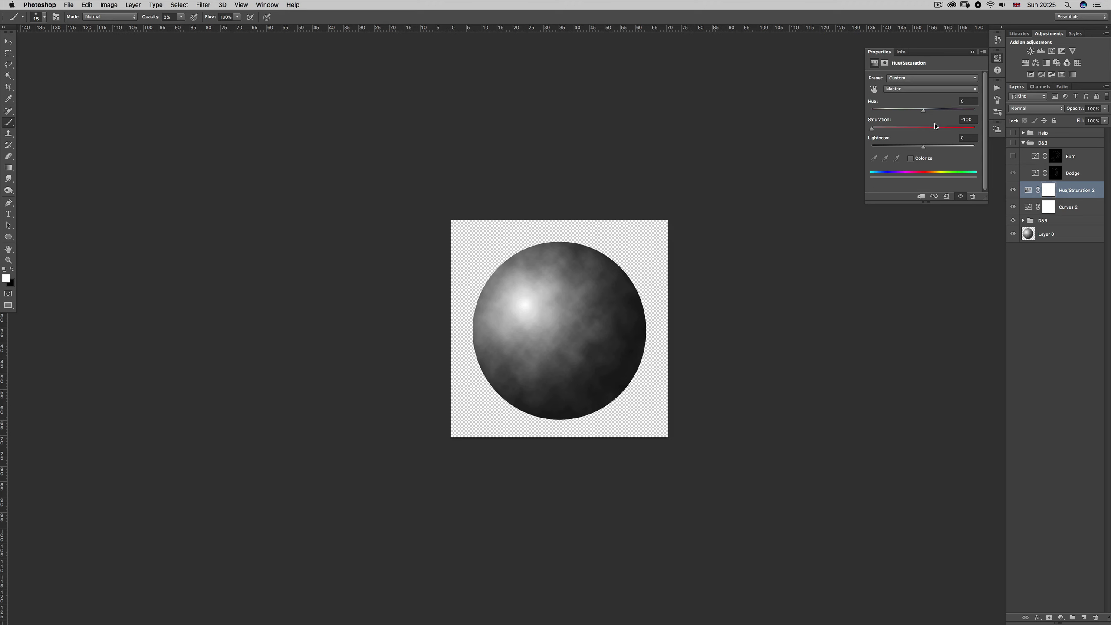
left_click(972, 52)
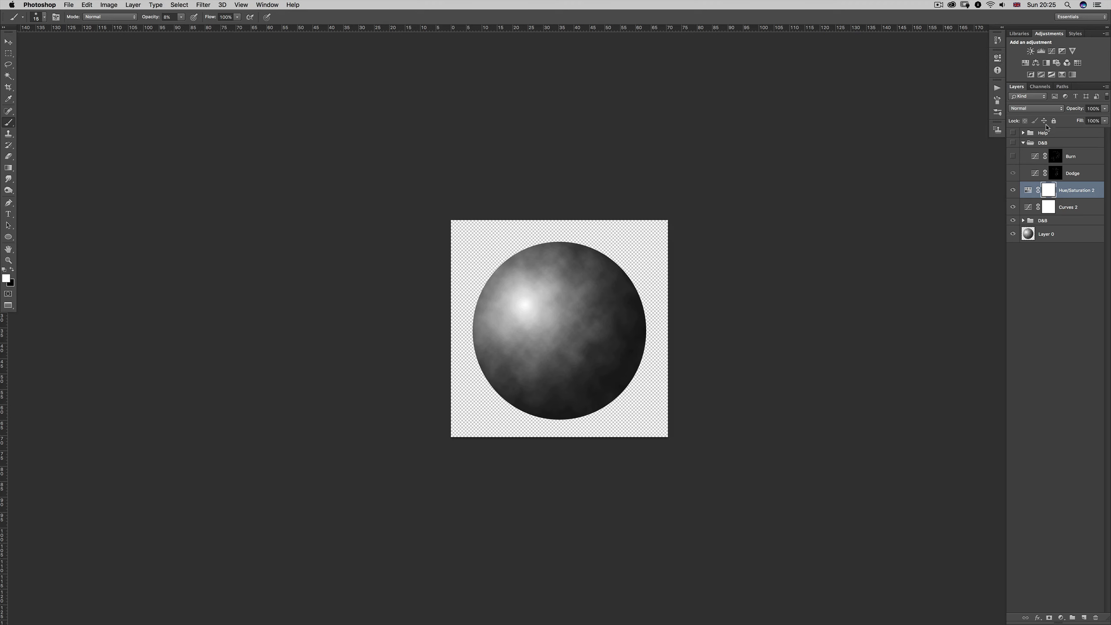
left_click(1035, 108)
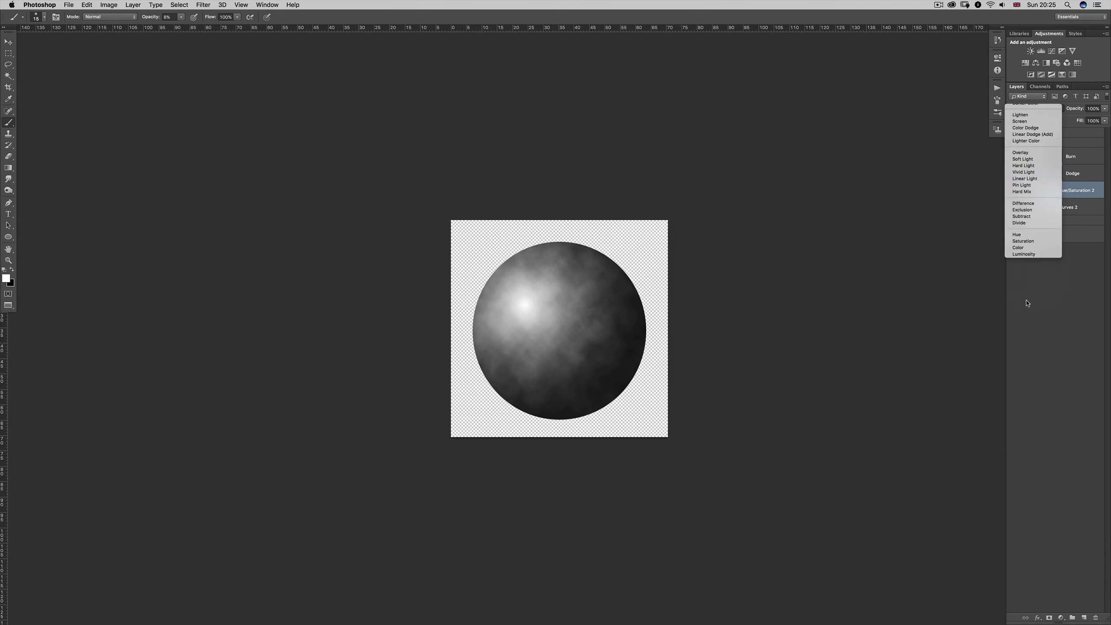
left_click(1025, 298)
Group Hue/Saturation with Curves 2 into a group named Ayuda.
left_click(1069, 207, "shift")
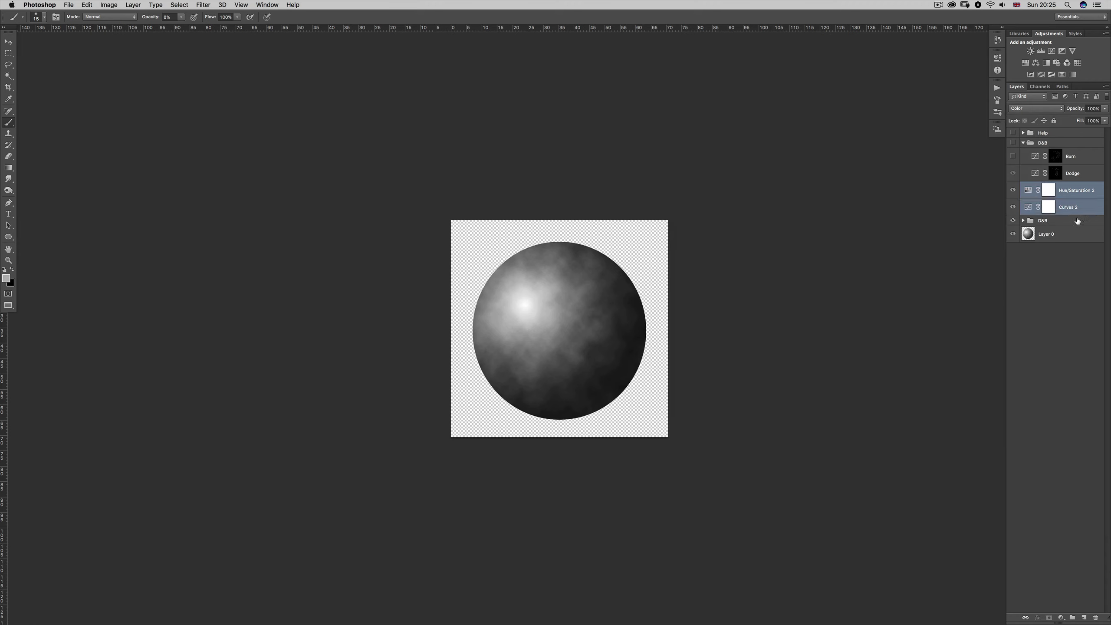
key("super+g")
double_click(1044, 187)
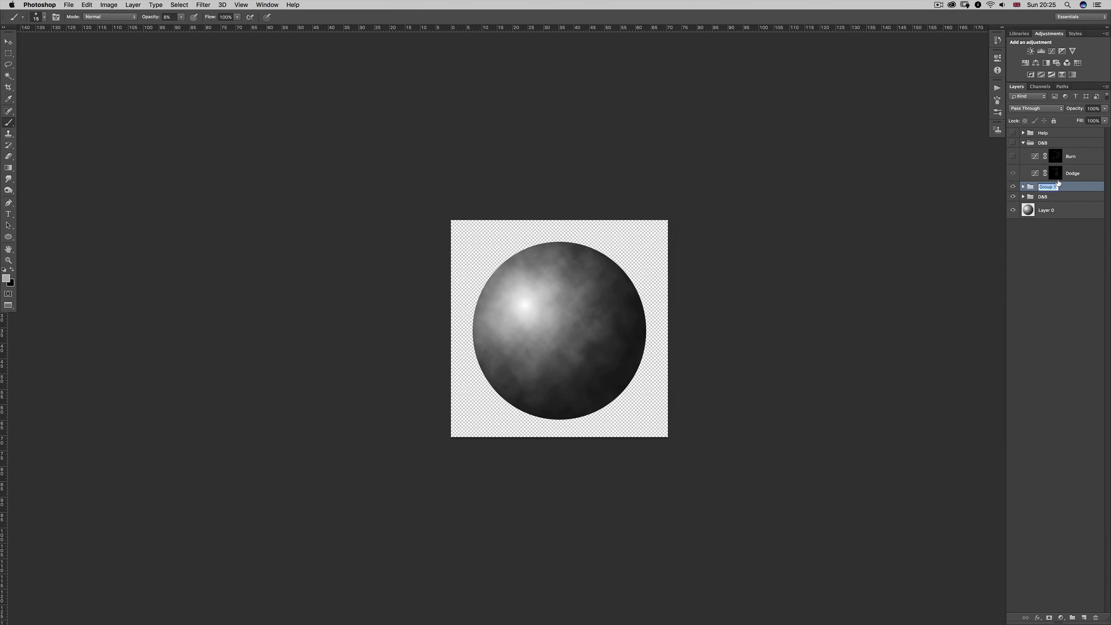
type("Ayuda")
key("Return")
left_click(1022, 197)
Compare the sphere with Ayuda hidden and shown, leave it visible, and target Burn/Oscurecer.
left_click(1055, 227)
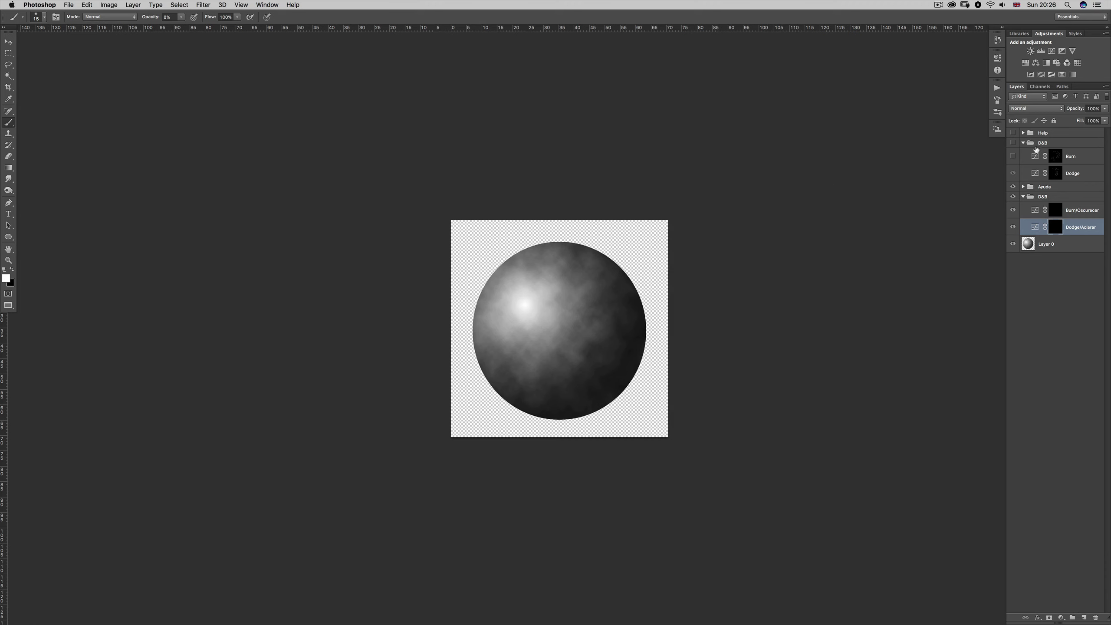
left_click(1013, 187)
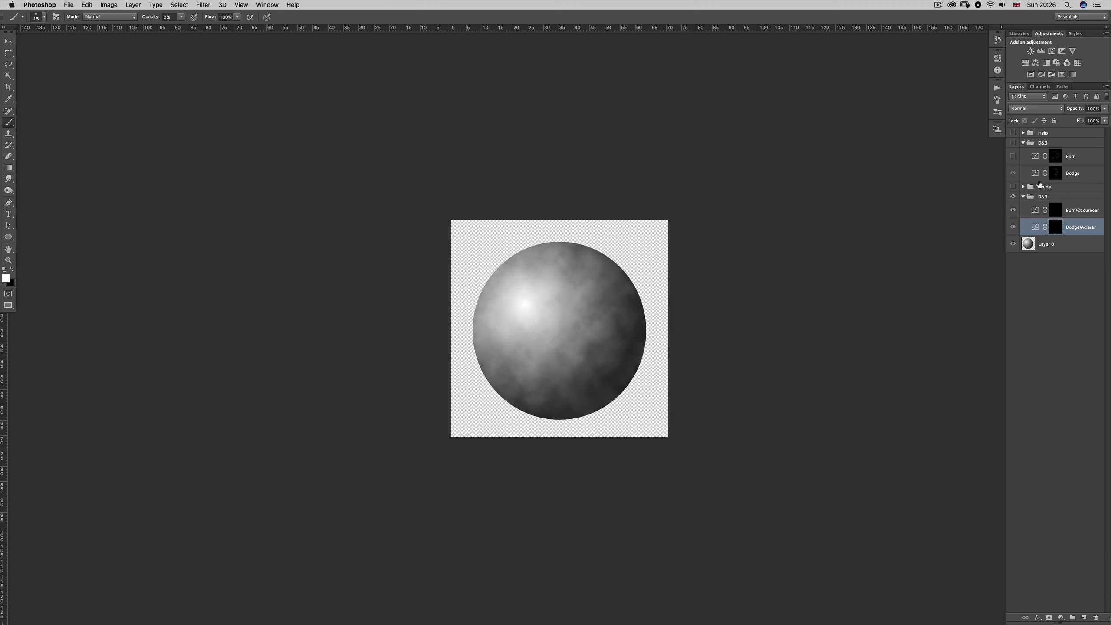
left_click(1013, 187)
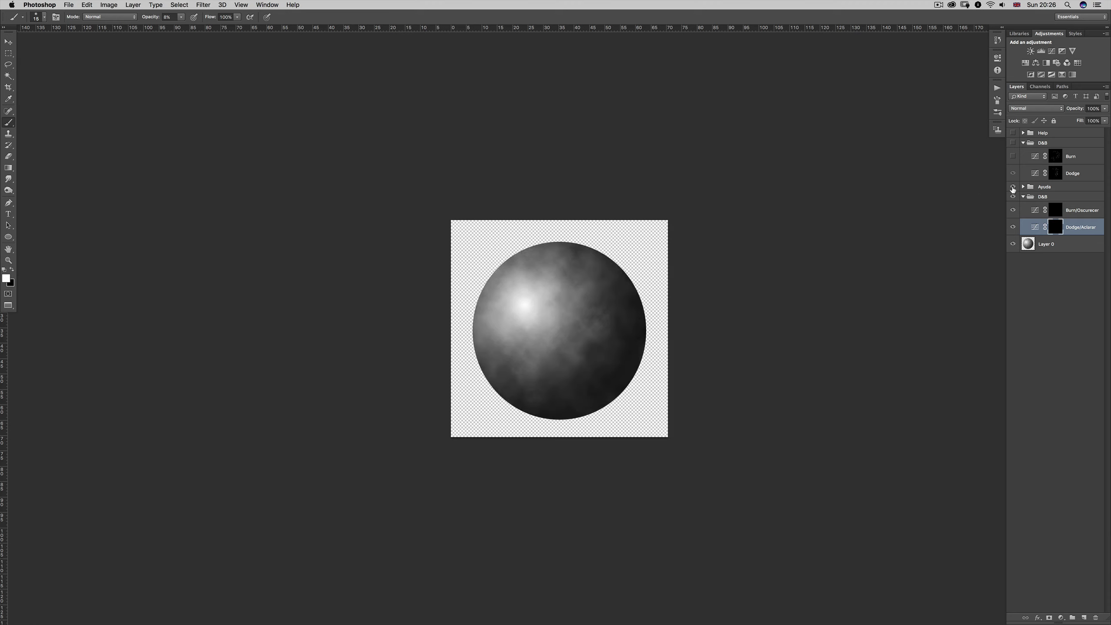
left_click(1013, 187)
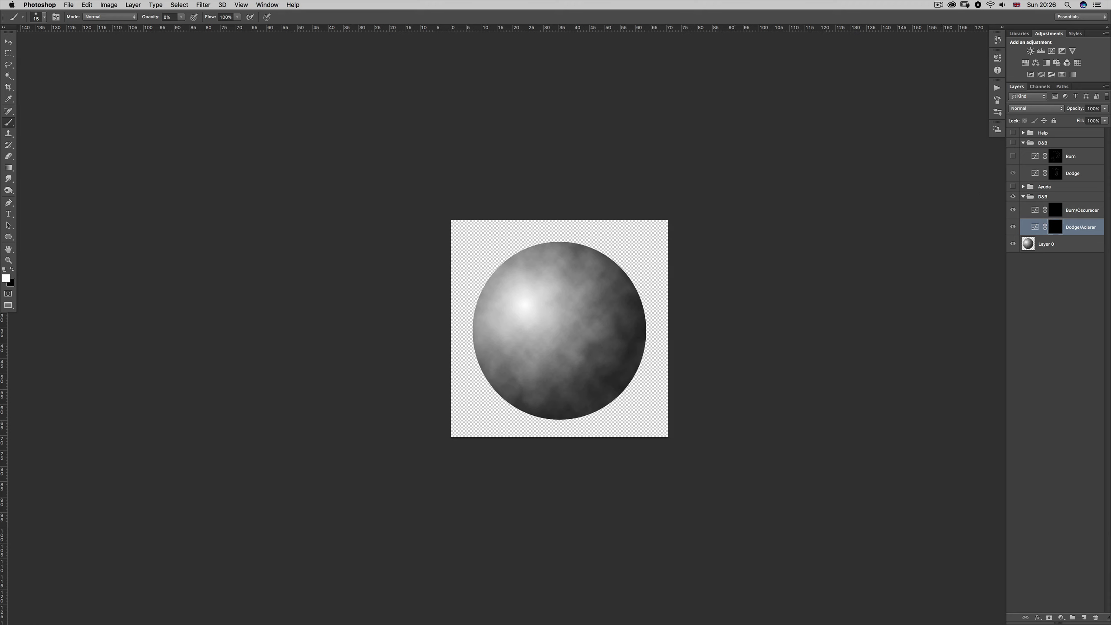
left_click(1072, 212)
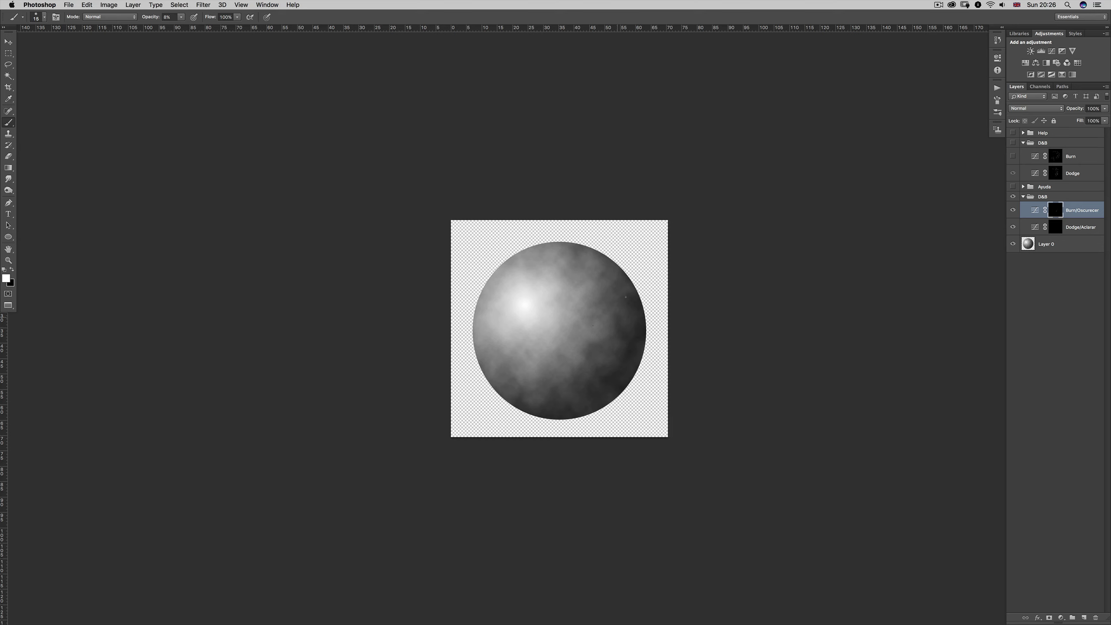
key("z")
left_click_drag(586, 353, 612, 356)
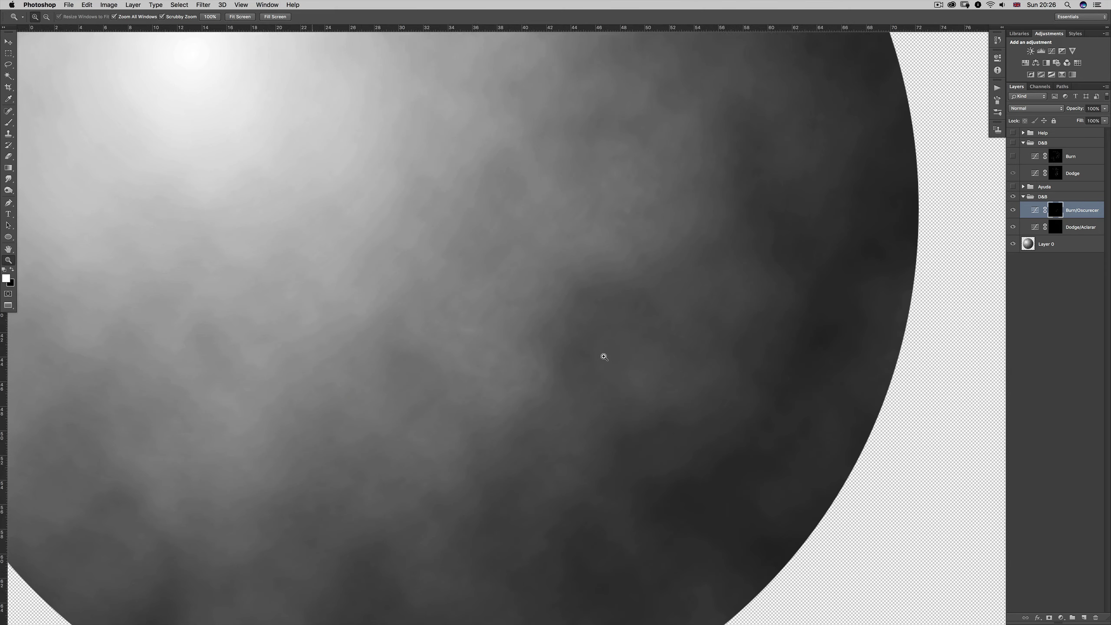
left_click(612, 357, "alt")
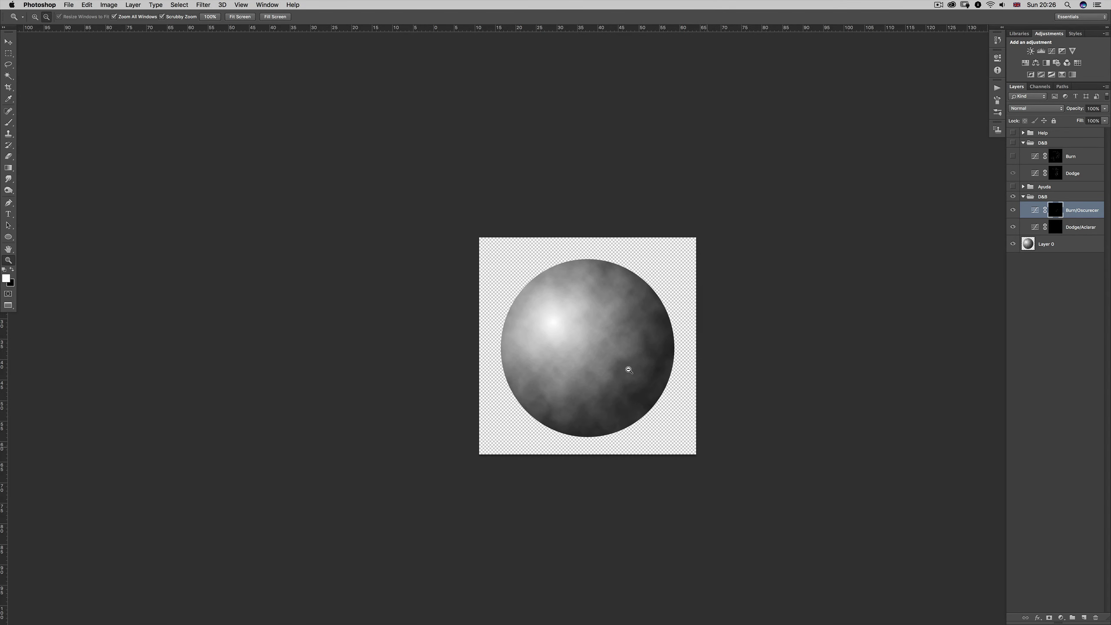
key("b")
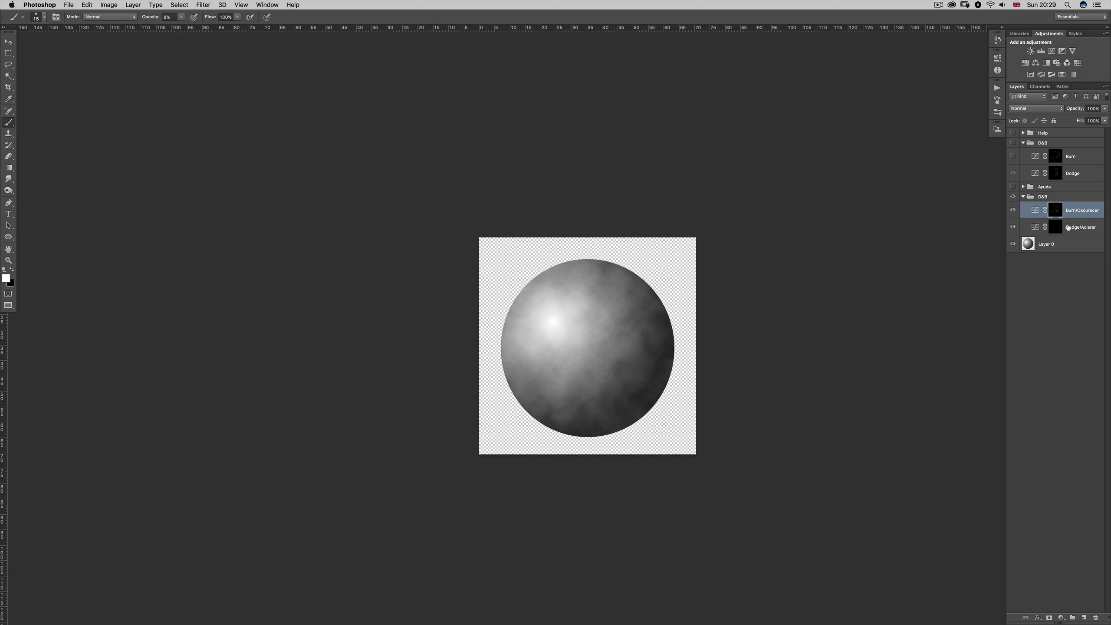
left_click(1080, 225)
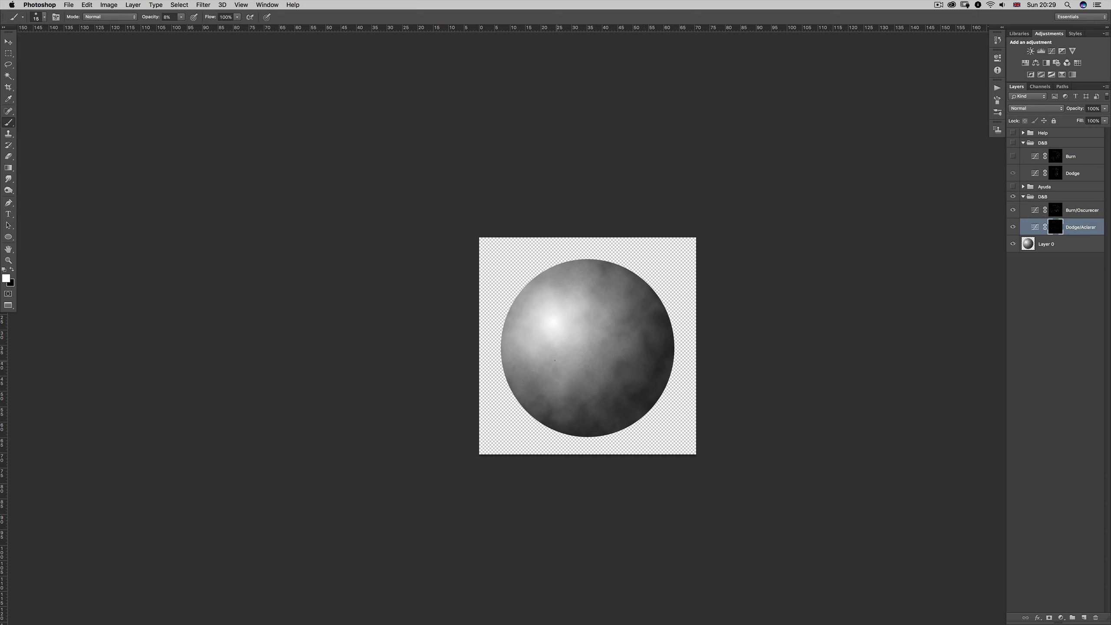
Undo the last shading stroke and target the Burn/Oscurecer layer.
key("super+z")
left_click(1076, 210)
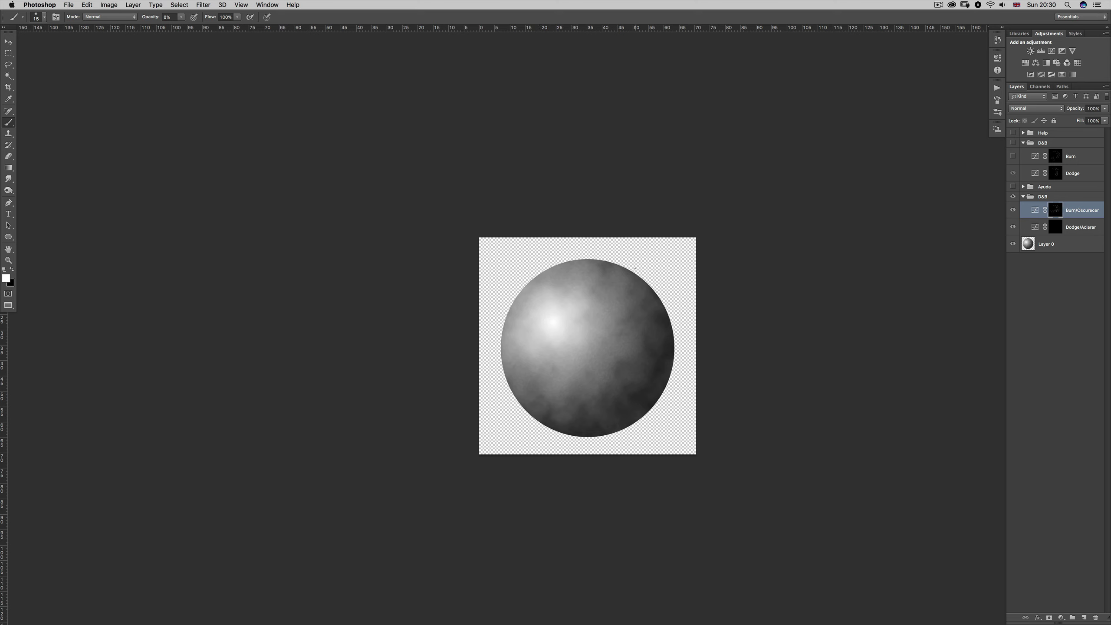
Target the Dodge/Aclarar lightening layer again.
left_click(1072, 229)
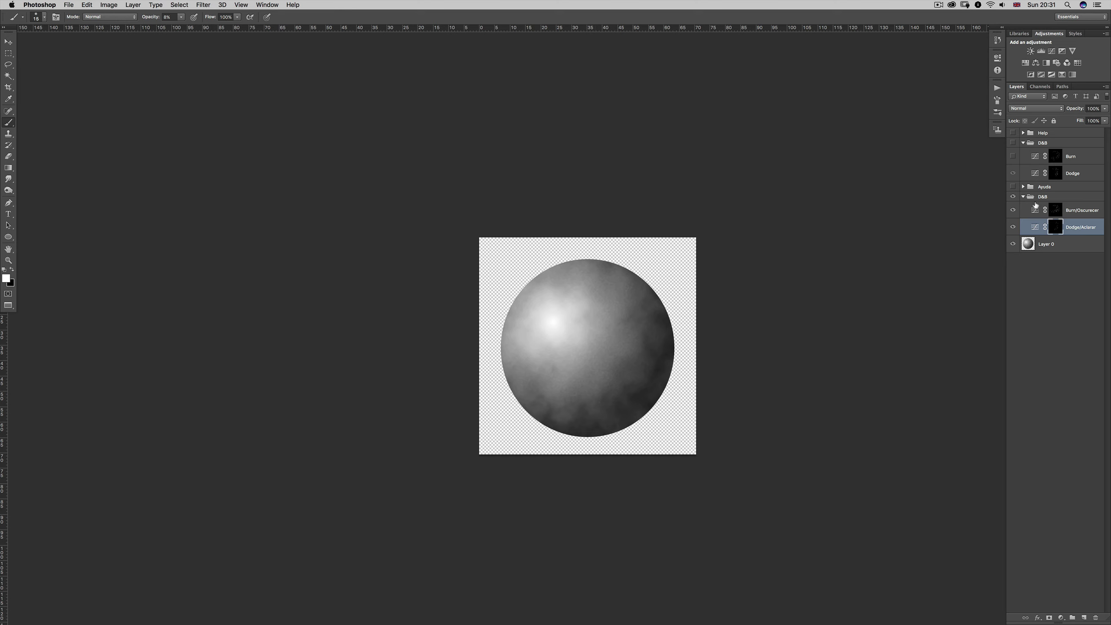
Toggle the D&B group's visibility to compare the sphere before and after shading.
left_click(1013, 197)
left_click(1014, 197)
left_click(1014, 197)
Show the Ayuda helper group and move Hue/Saturation below Curves 2 inside it.
left_click(1012, 197)
left_click(1012, 187)
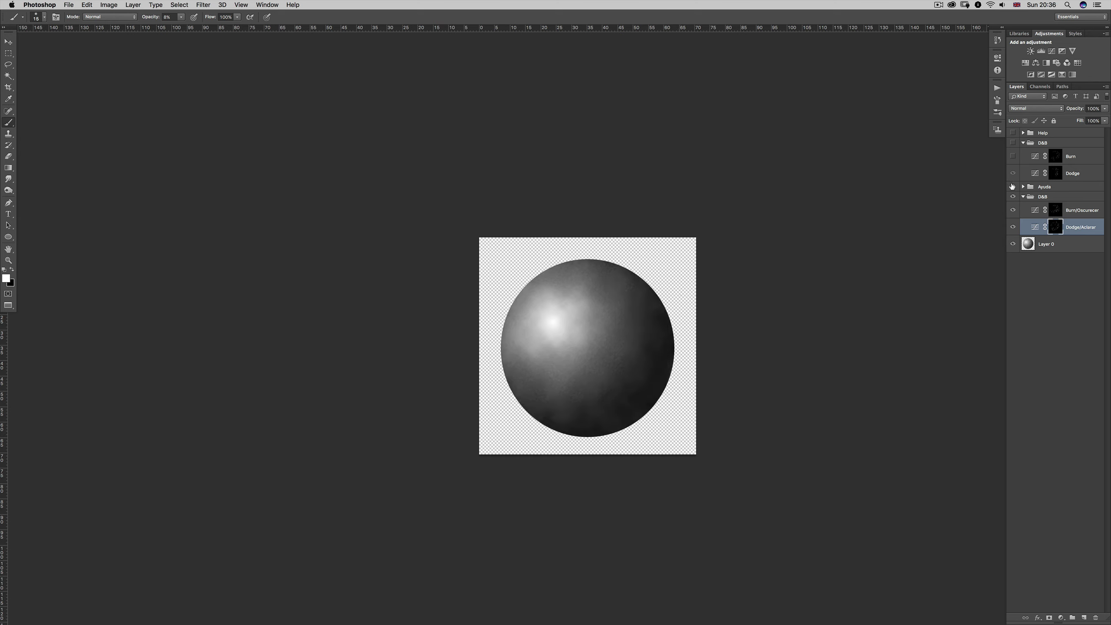
left_click(1022, 187)
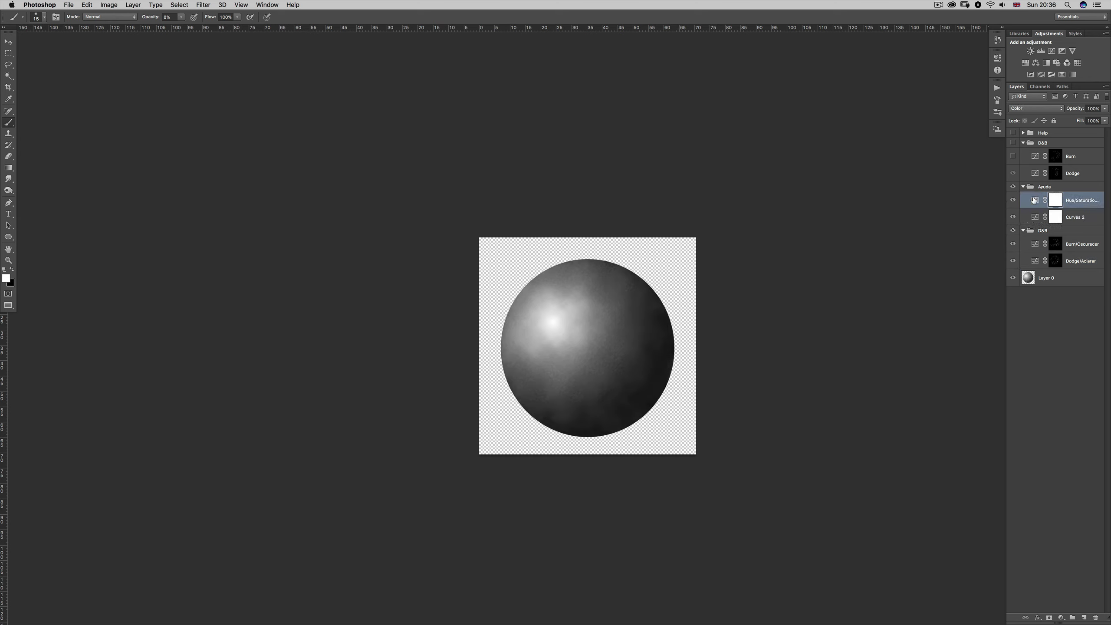
left_click(1035, 200)
left_click_drag(1067, 215, 1075, 202)
Raise the Curves 2 midpoint so the sphere becomes much brighter.
left_click(1032, 201)
double_click(1031, 201)
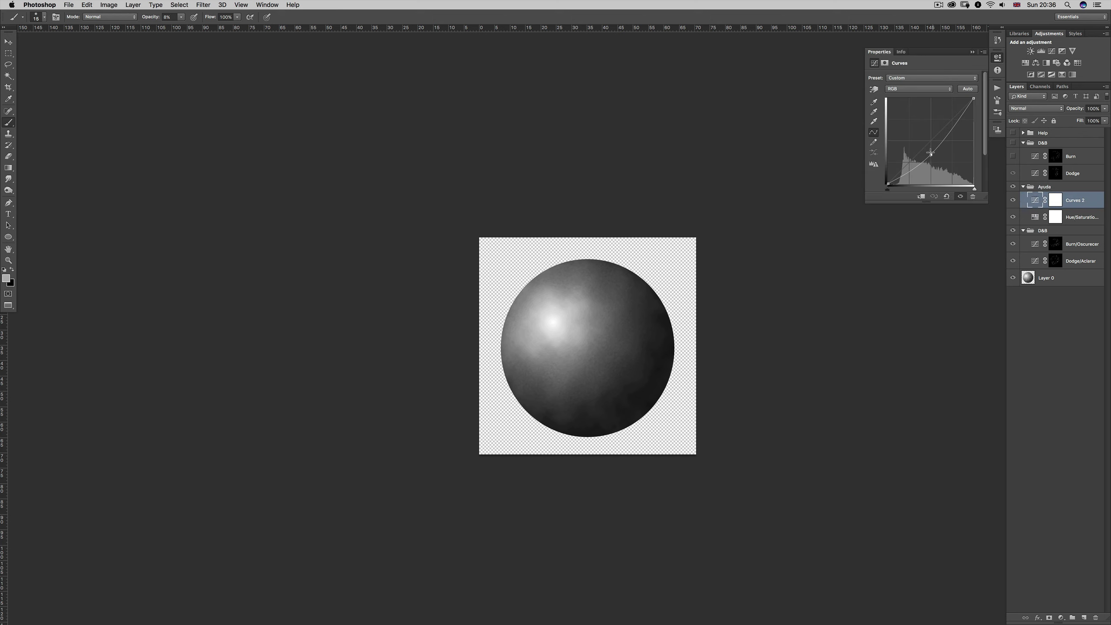
left_click_drag(931, 154, 931, 123)
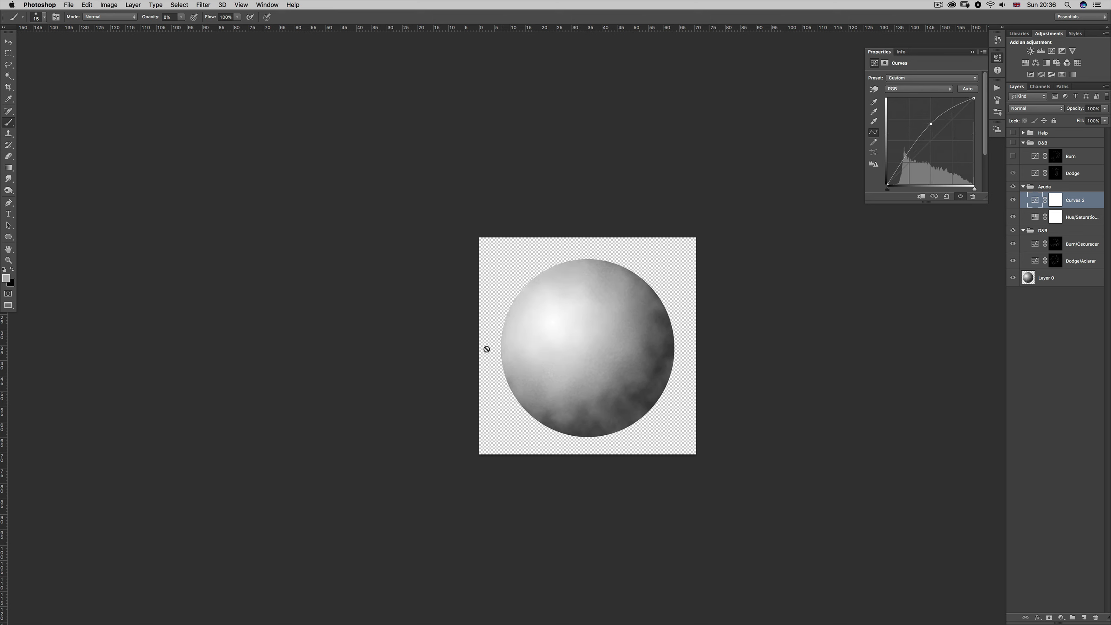
left_click(971, 51)
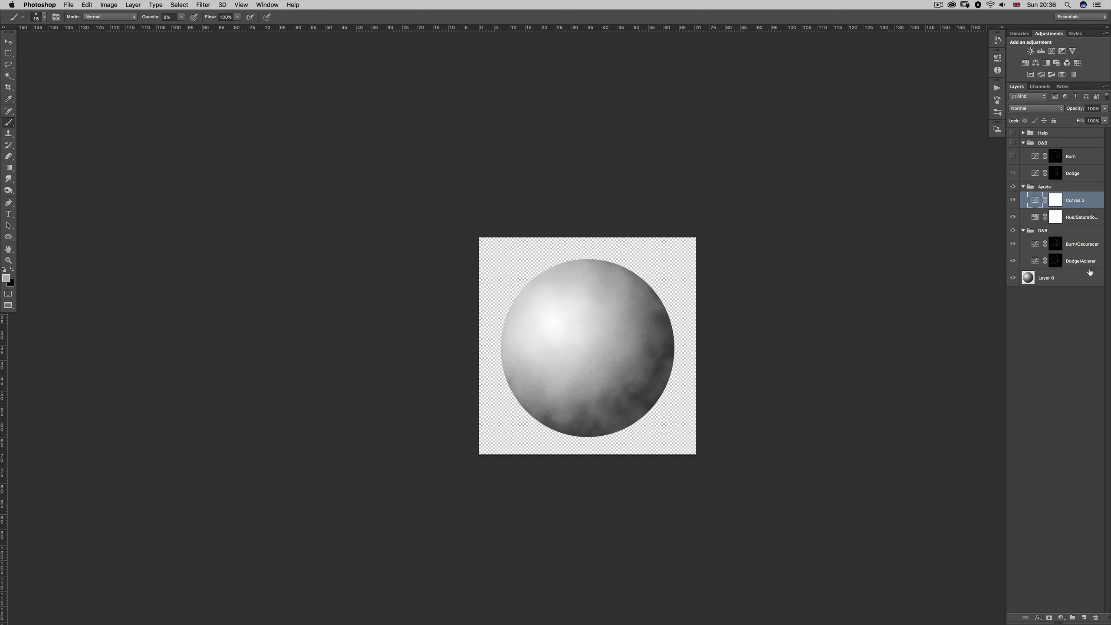
left_click(1060, 259)
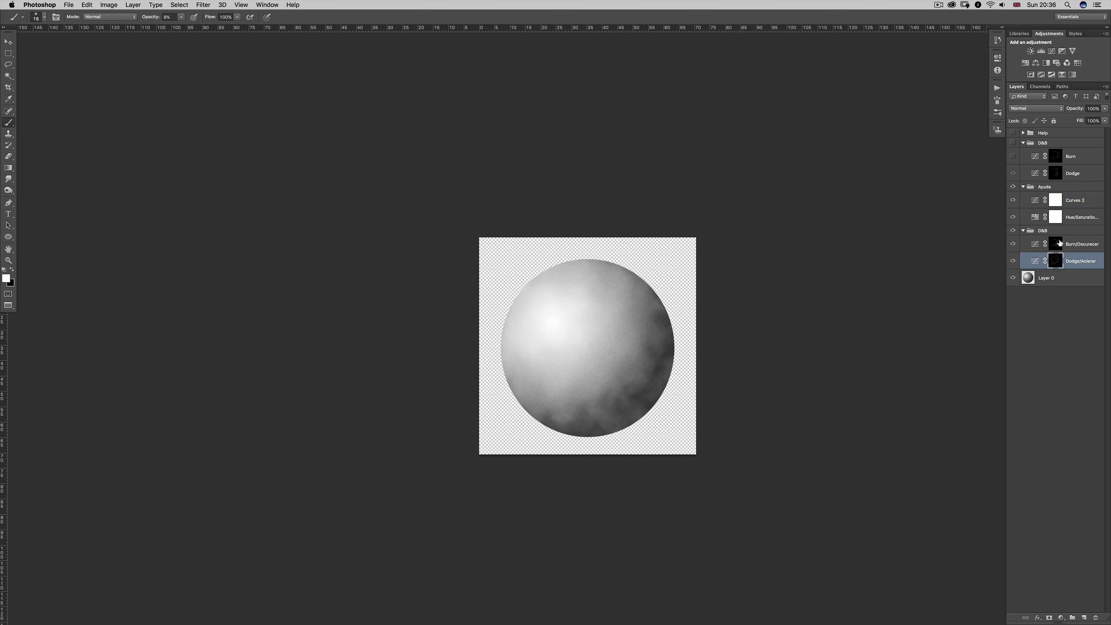
left_click(1055, 244)
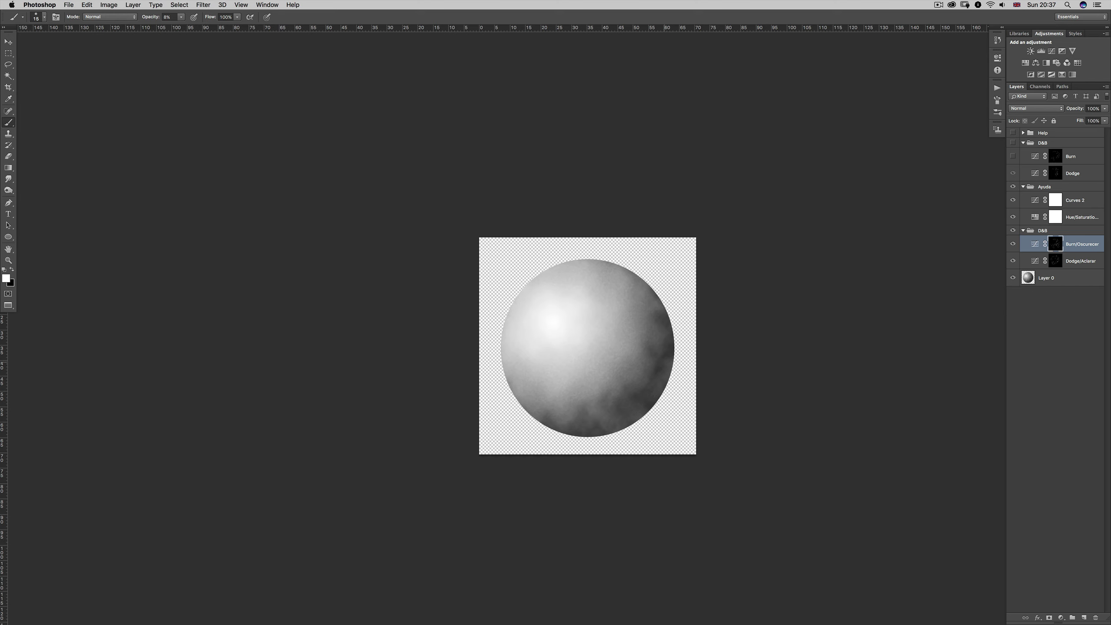
left_click(1012, 187)
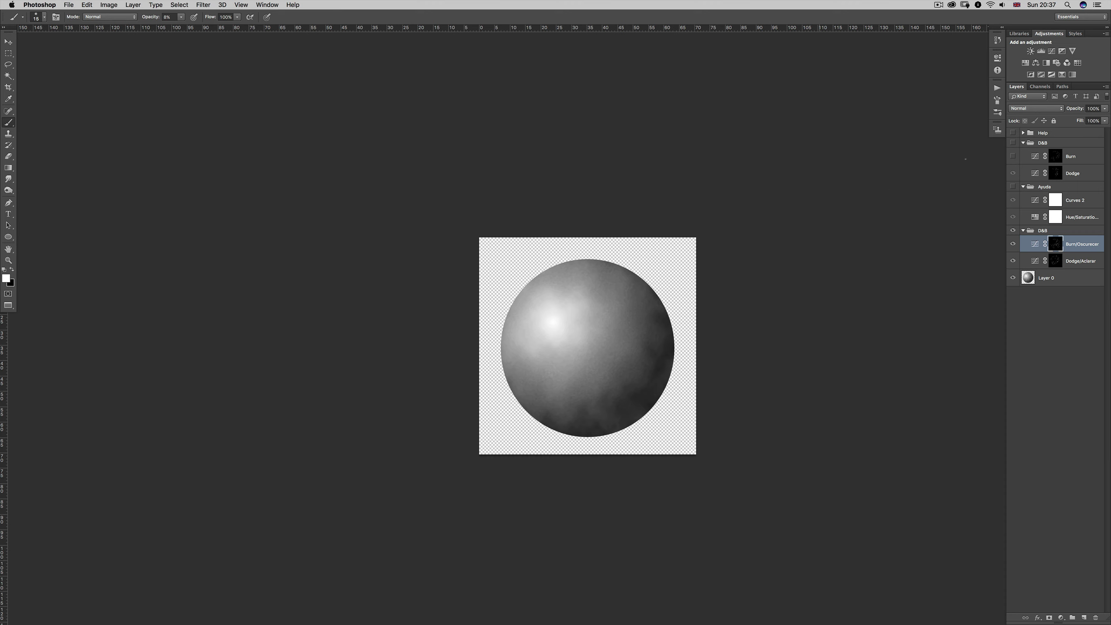
left_click(1012, 187)
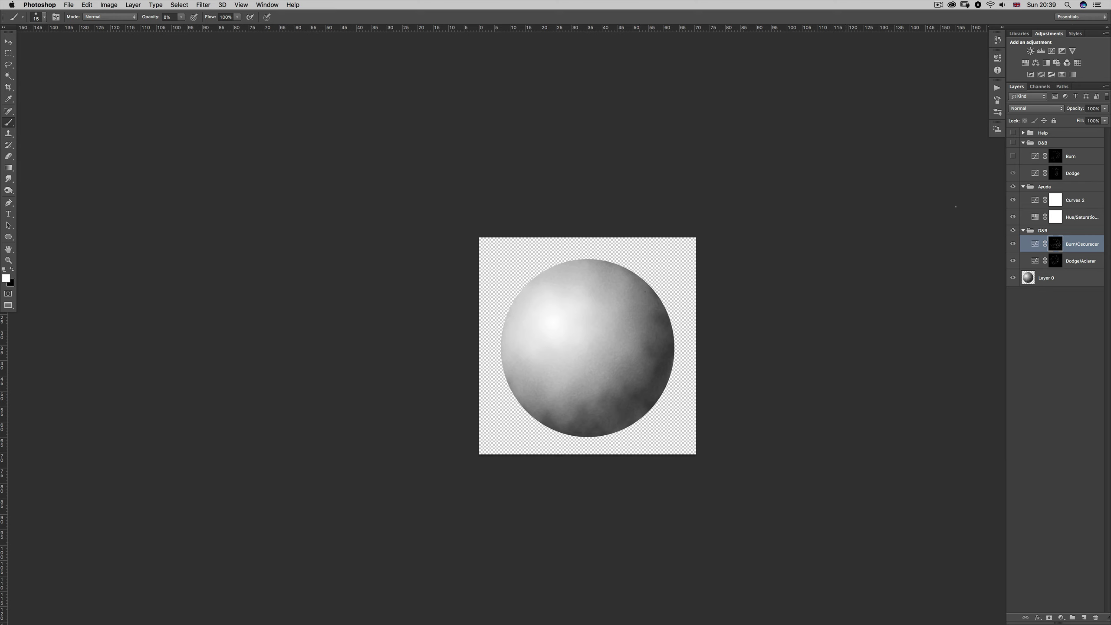
left_click(1094, 261)
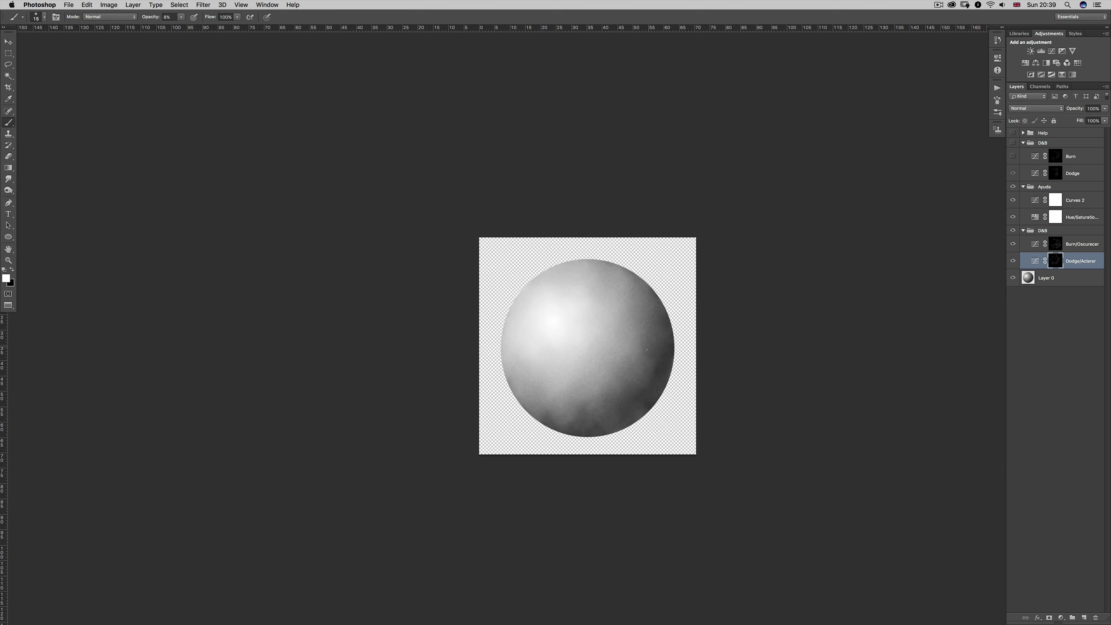
left_click(1012, 187)
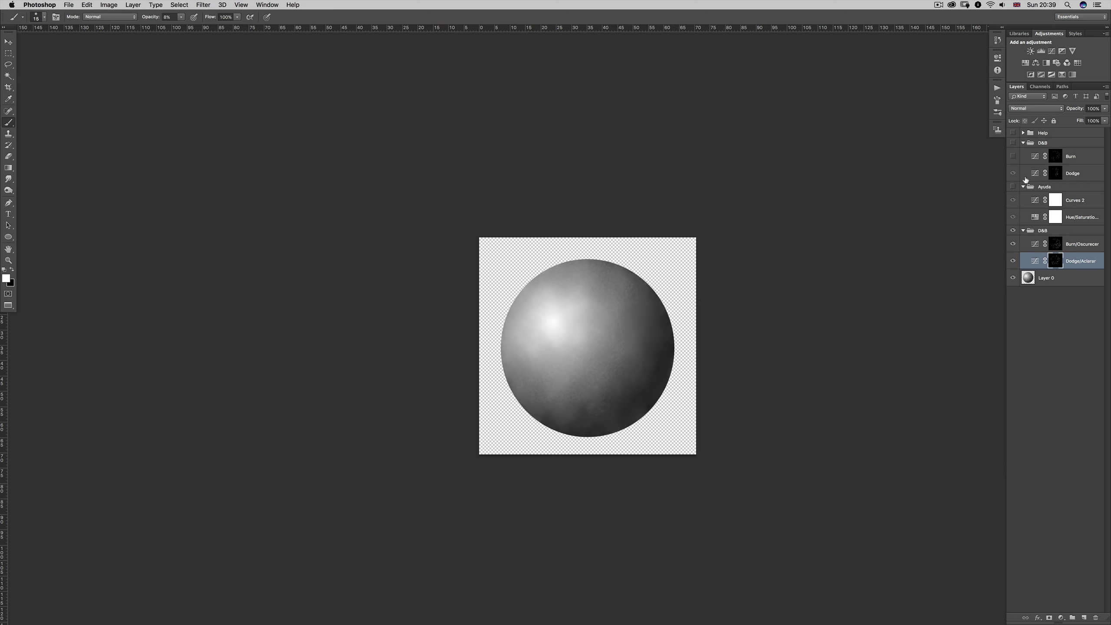
left_click(1013, 230)
left_click(1013, 230)
left_click(1013, 230)
left_click(1013, 186)
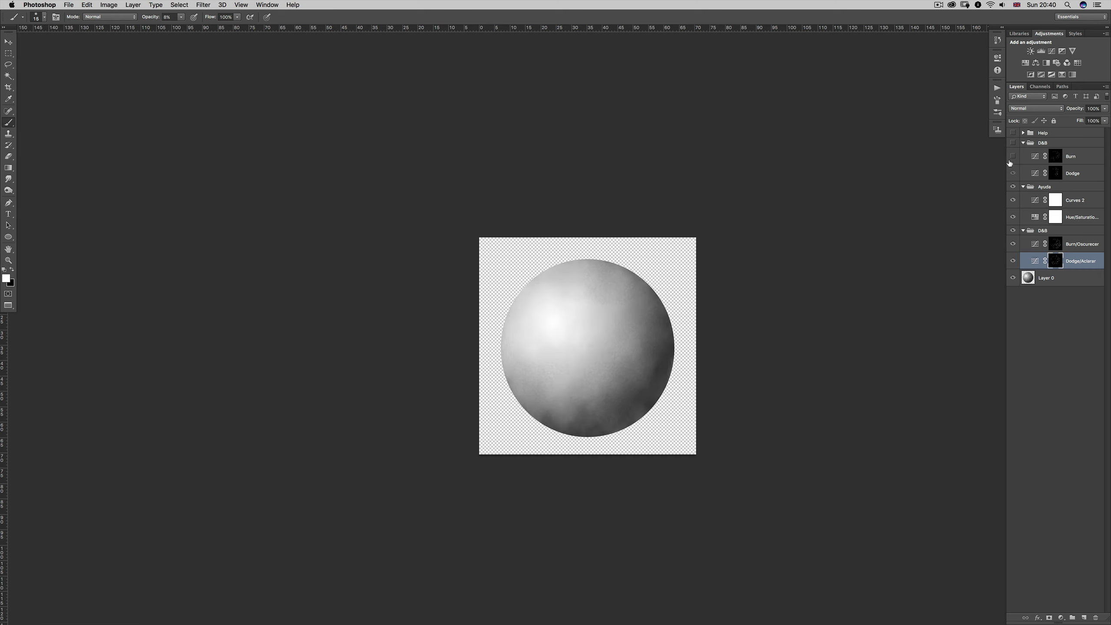
left_click(1065, 242)
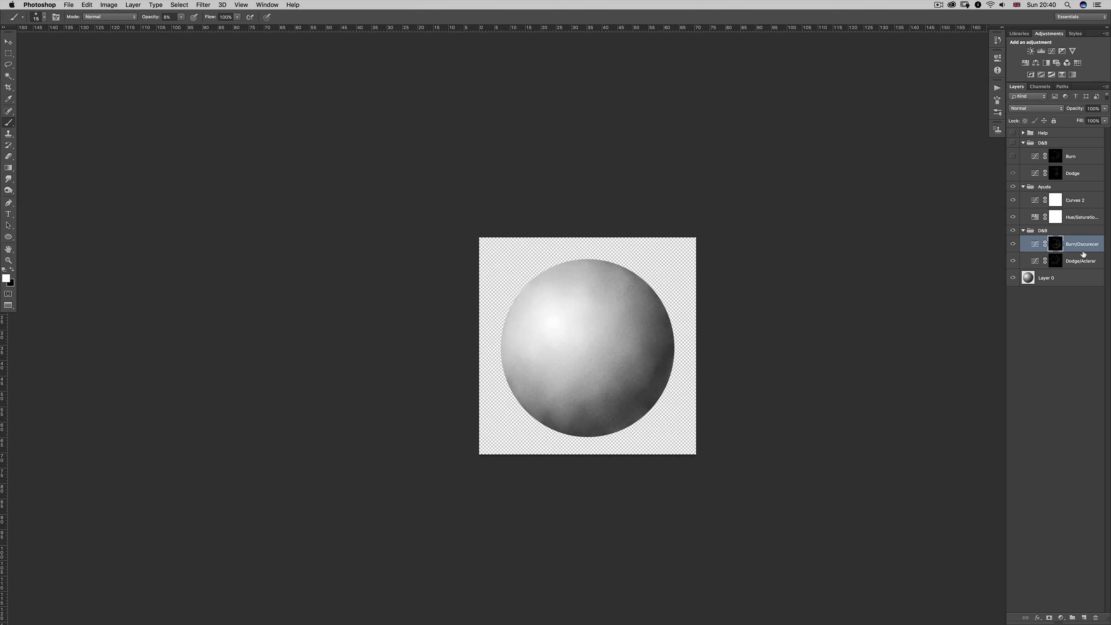
left_click(1055, 261)
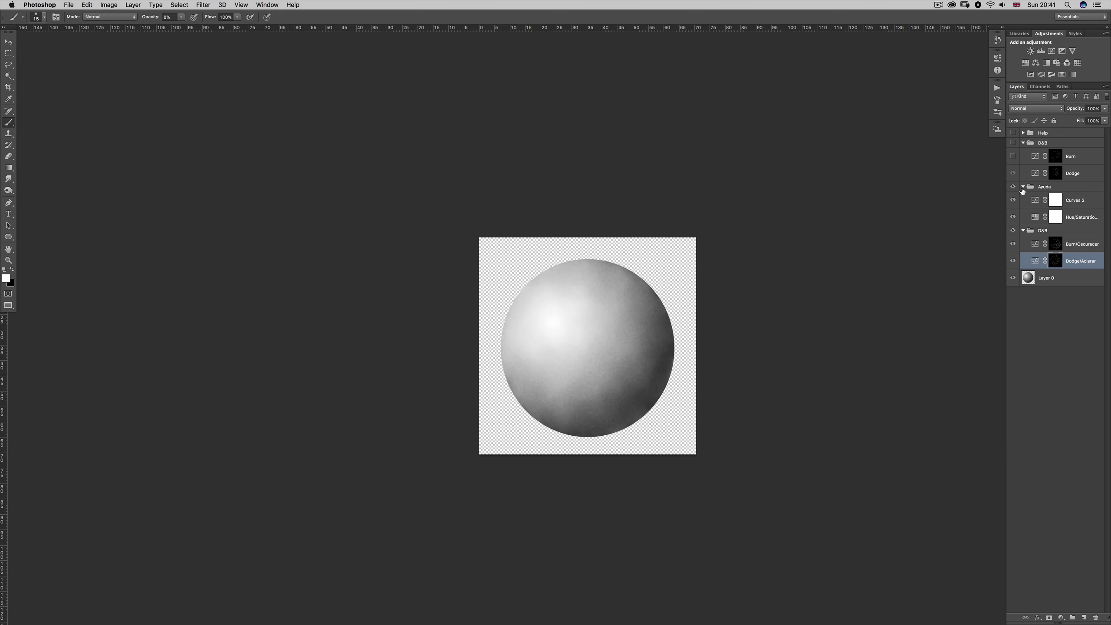
Delete the Help group and old D&B group, and hide the Ayuda helper group.
left_click(1044, 133)
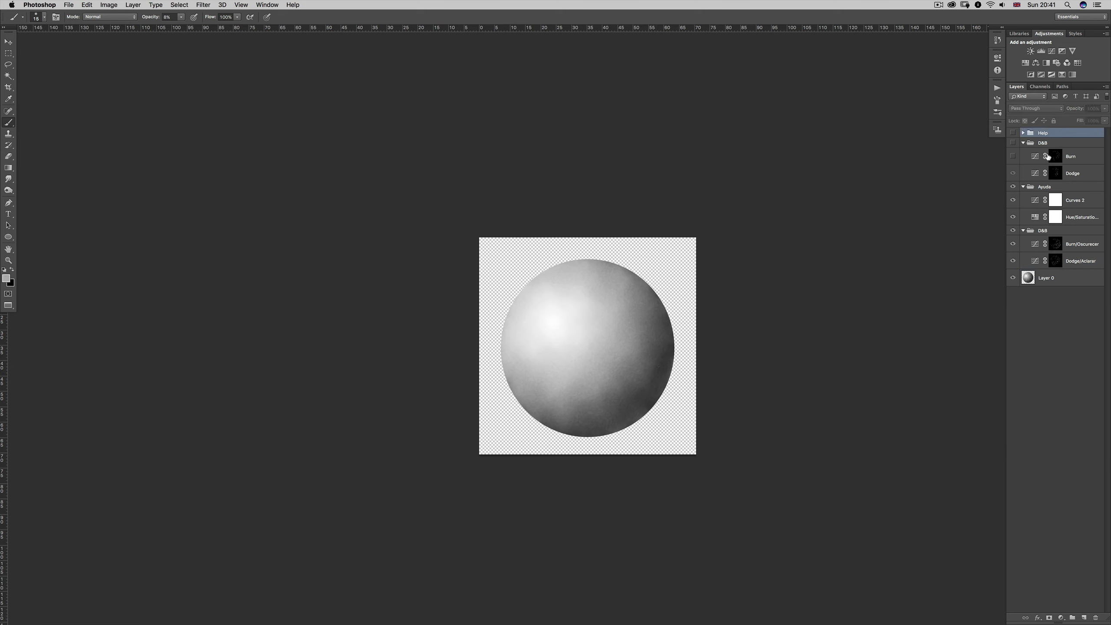
key("BackSpace")
key("BackSpace")
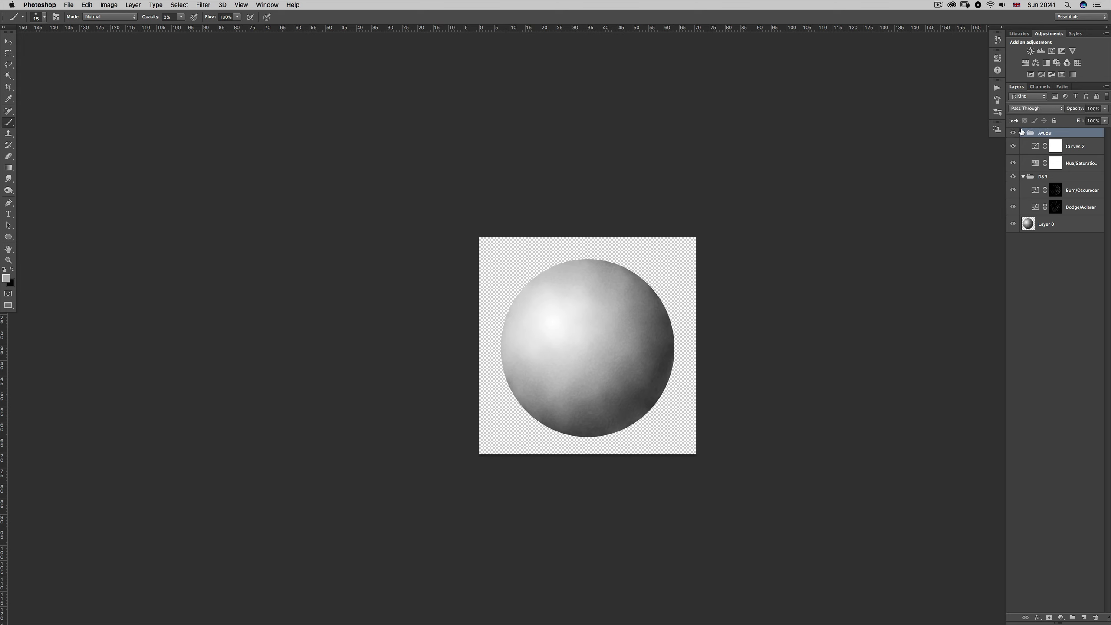
left_click(1023, 133)
left_click(1013, 133)
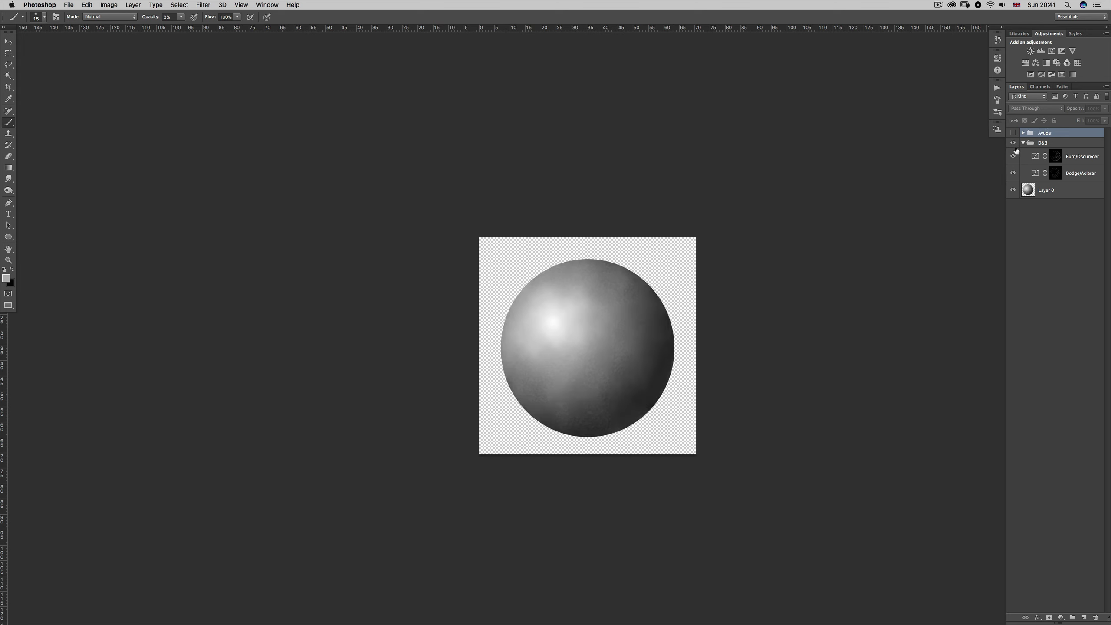
Make Burn/Oscurecer the active layer and set brush opacity to 5%.
left_click(1055, 173)
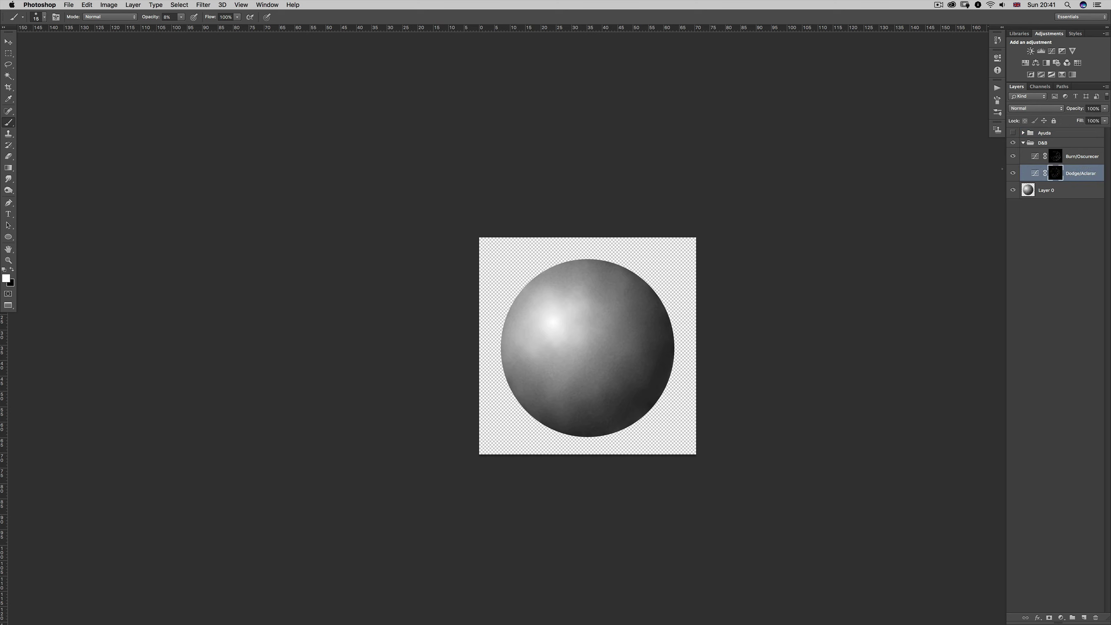
left_click(1076, 156)
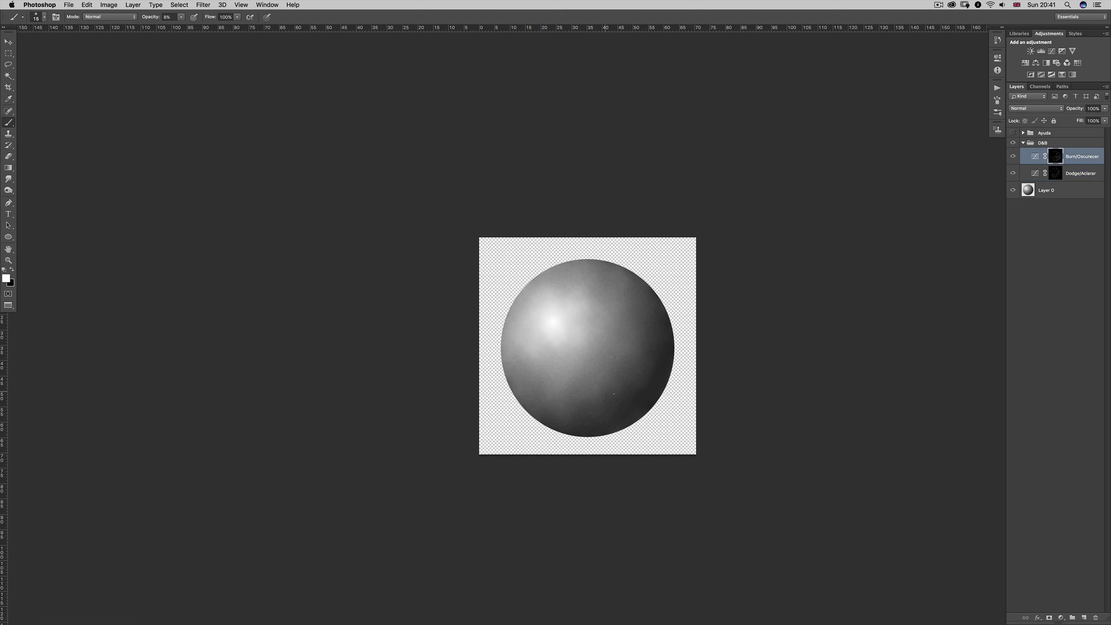
key("0")
key("5")
scroll(617, 350, "down", 1)
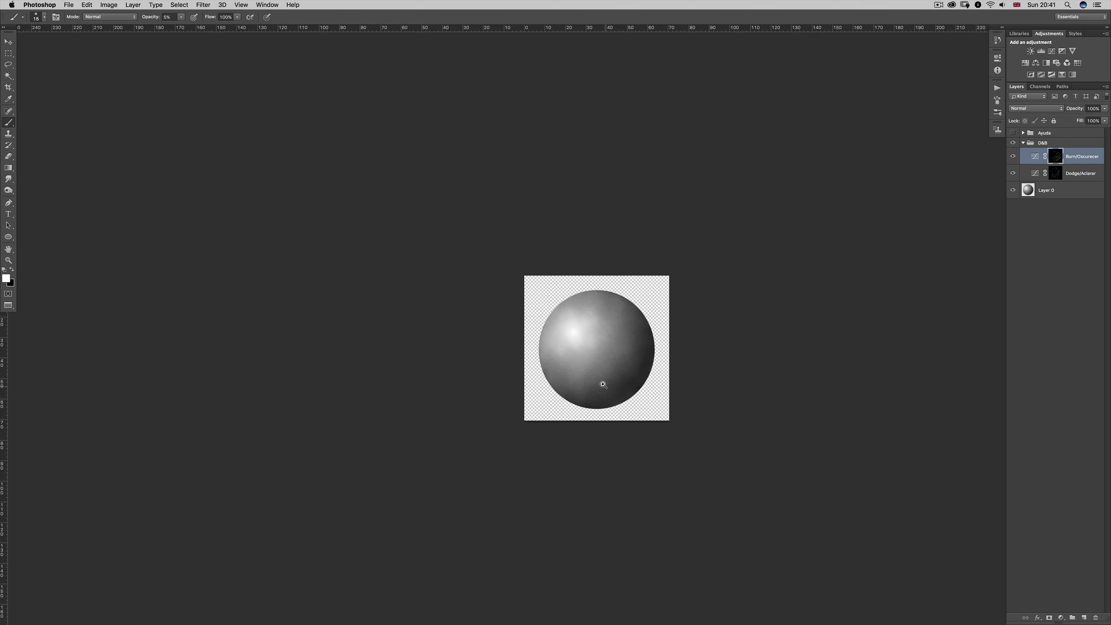
key("z")
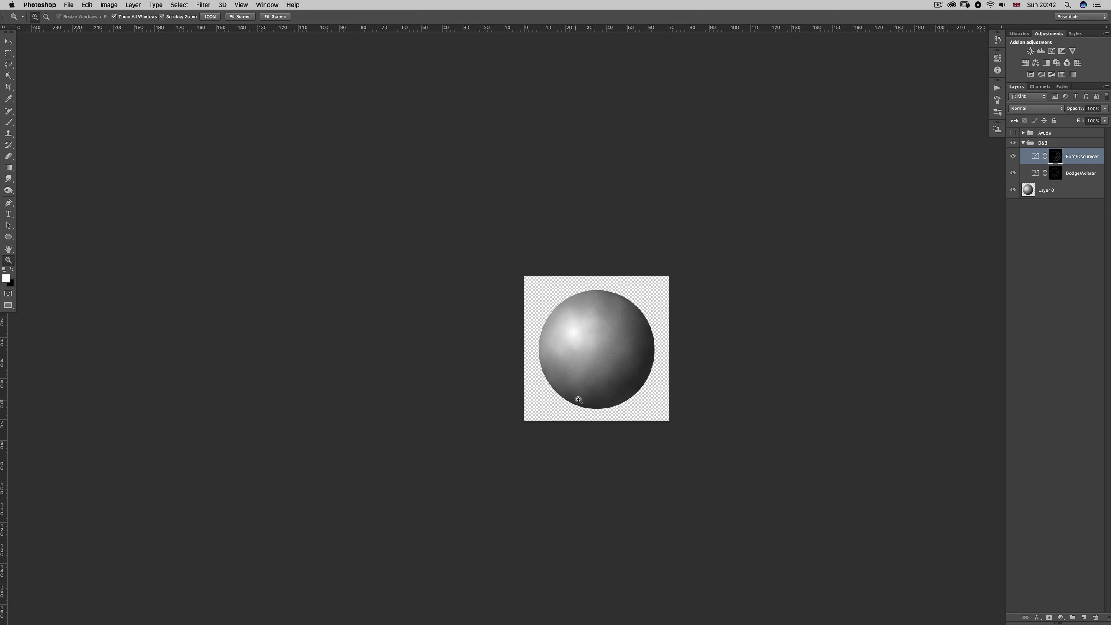
left_click(613, 387)
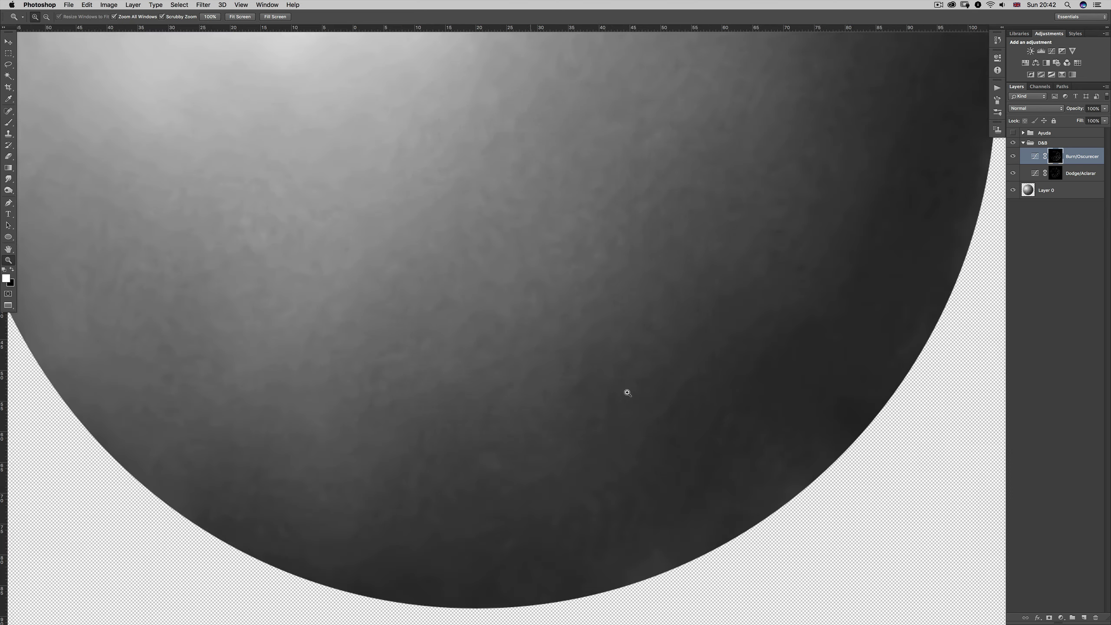
left_click(627, 392)
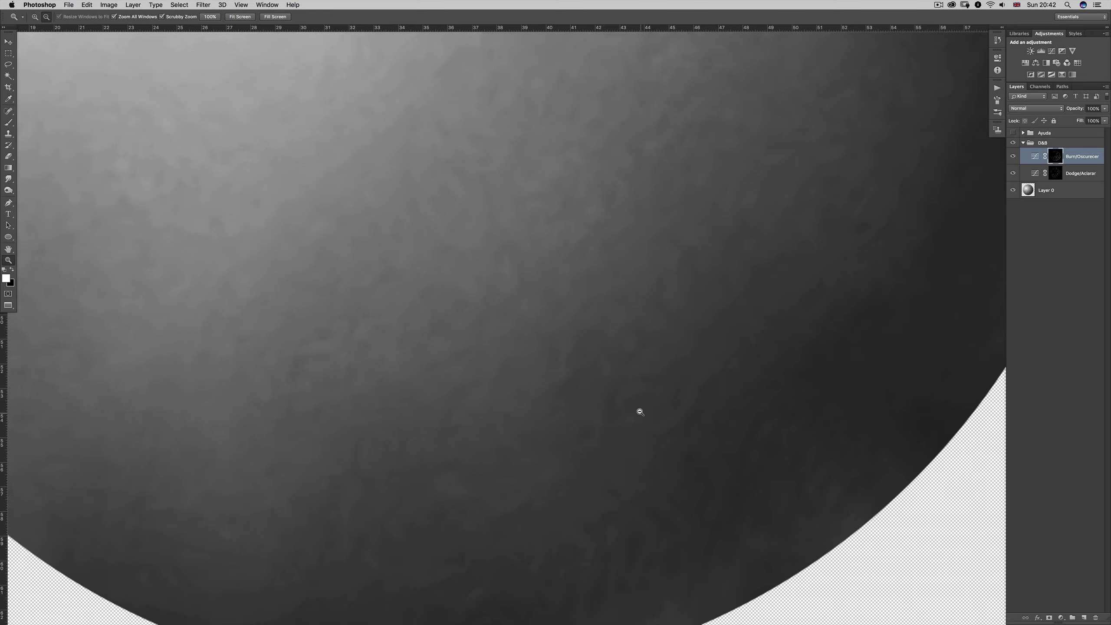
left_click(640, 409, "alt")
left_click(646, 420, "alt")
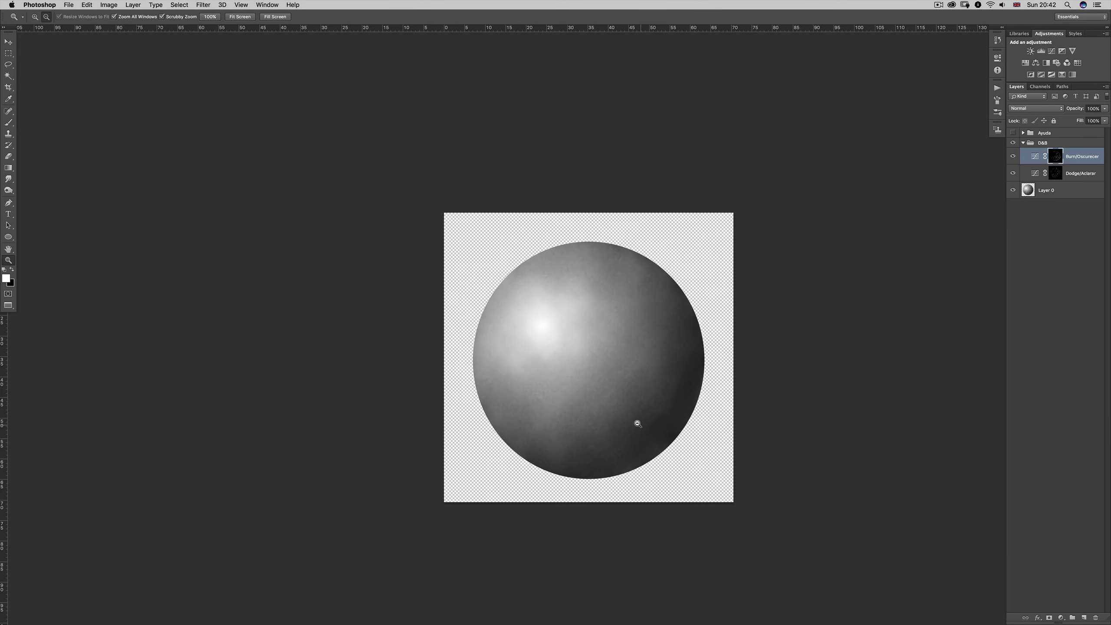
left_click(635, 427, "alt")
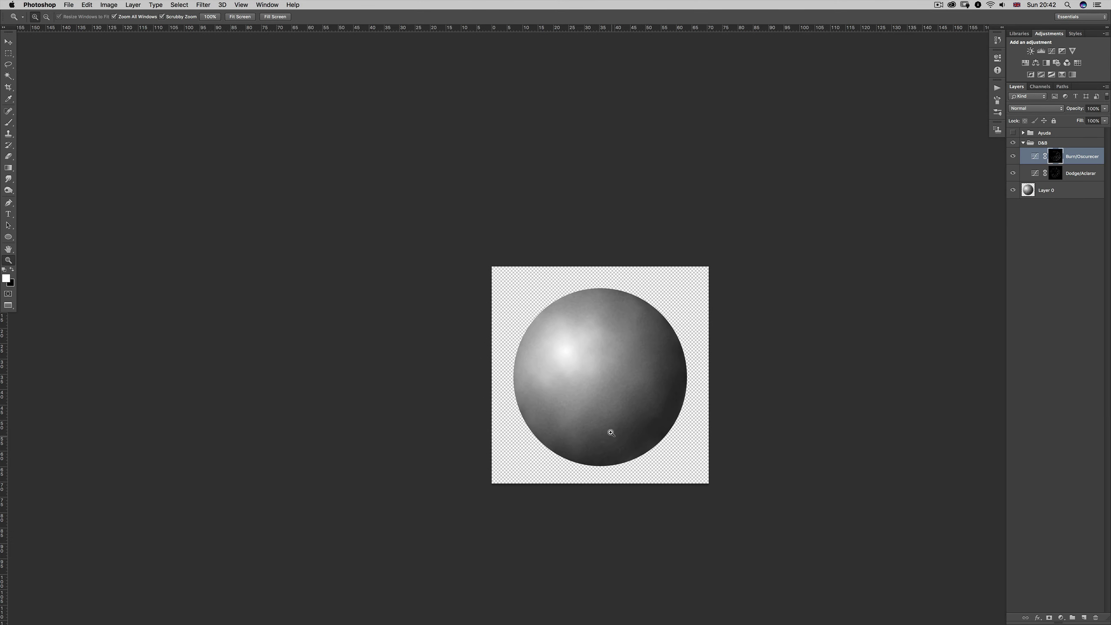
left_click(599, 437, "alt")
key("b")
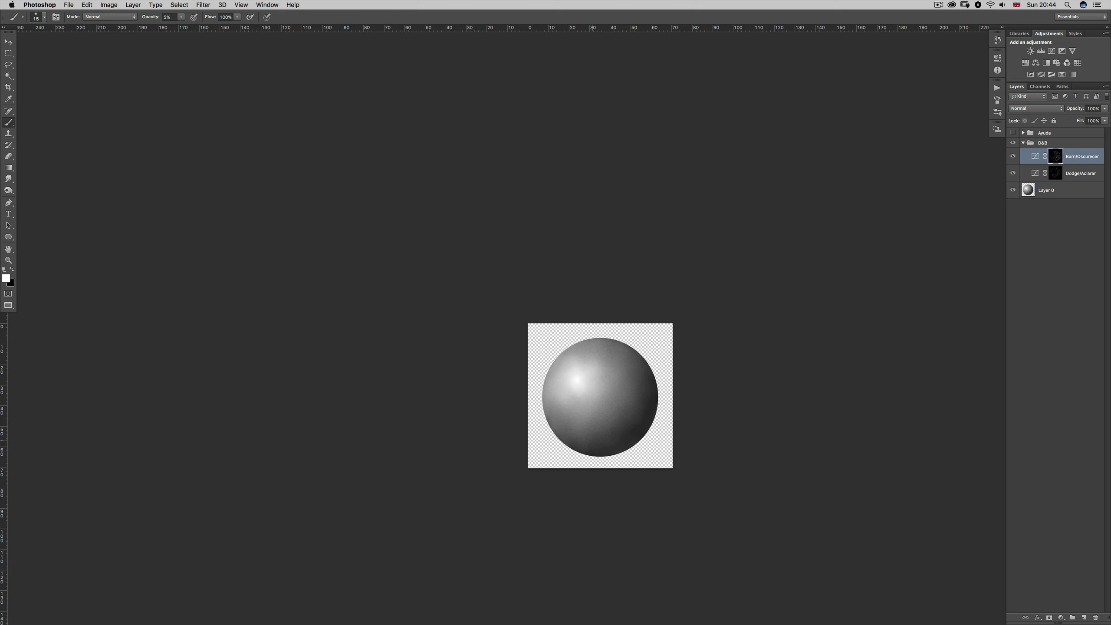
left_click(1013, 143)
left_click(1013, 143)
left_click(1013, 143)
left_click(1013, 143)
left_click(1013, 143)
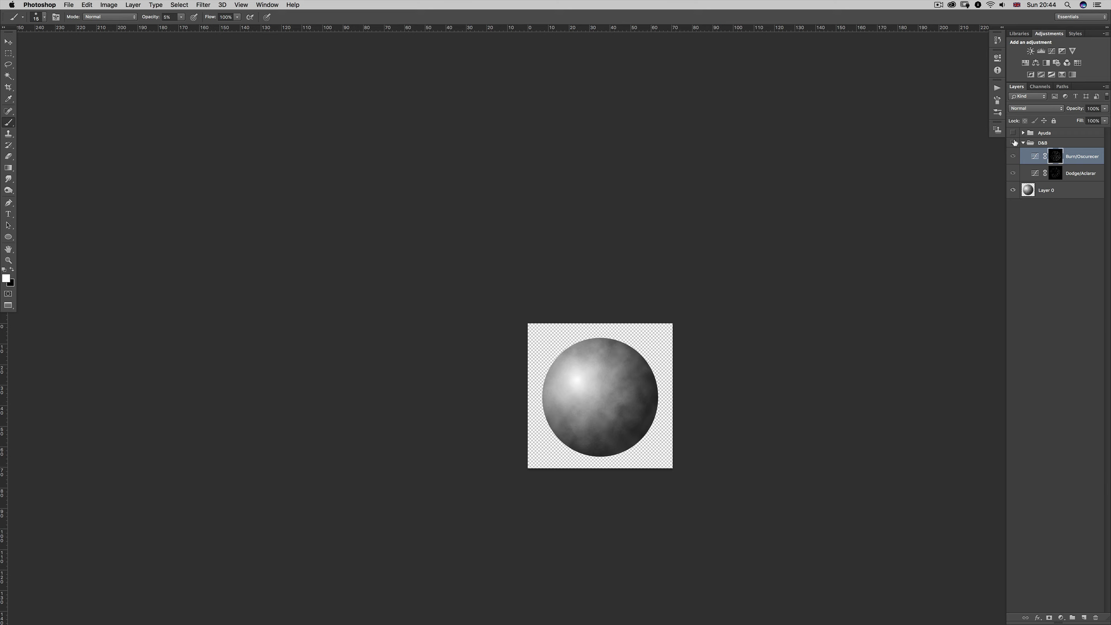
left_click(1012, 190, "alt")
left_click(1013, 190, "alt")
key("z")
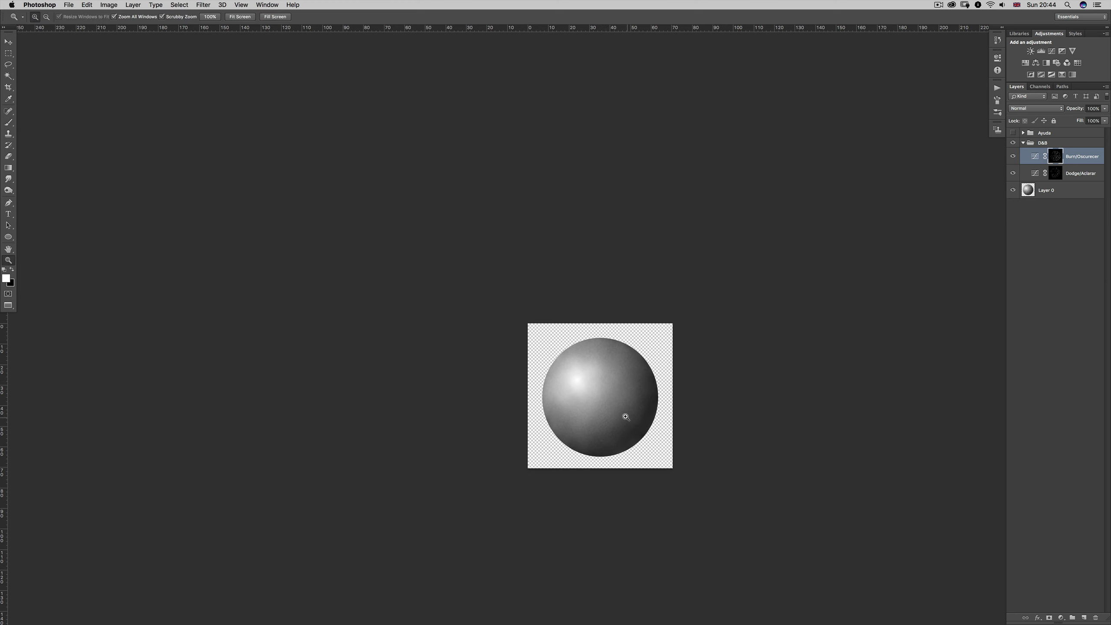
left_click(624, 419)
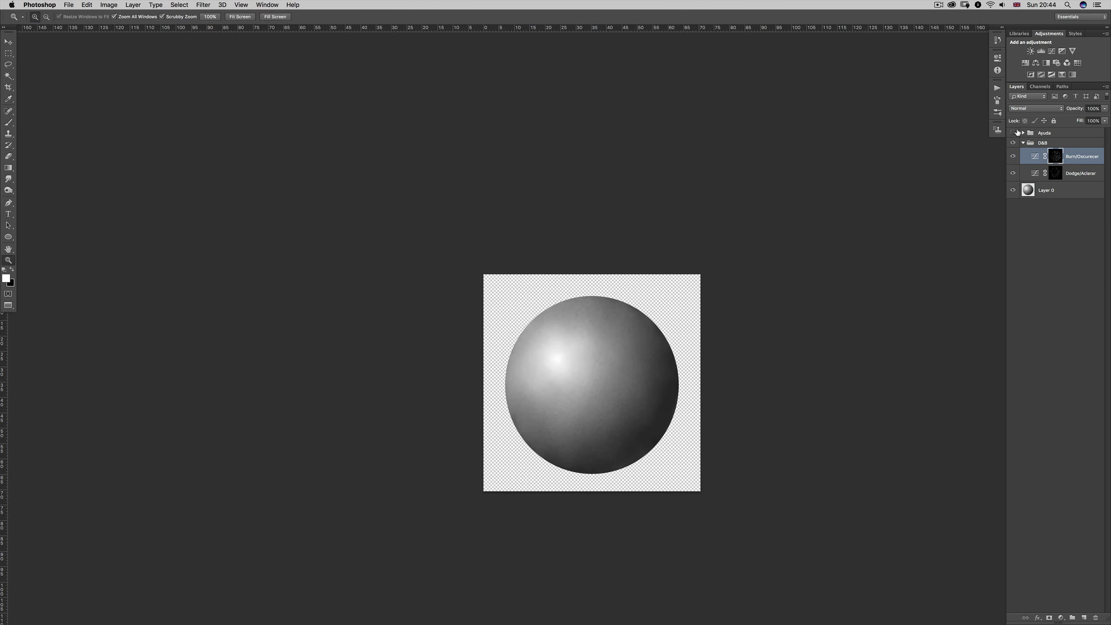
Show Ayuda and set its Curves 2 blend mode to Multiply, darkening the sphere for checking.
left_click(1012, 133)
double_click(1020, 133)
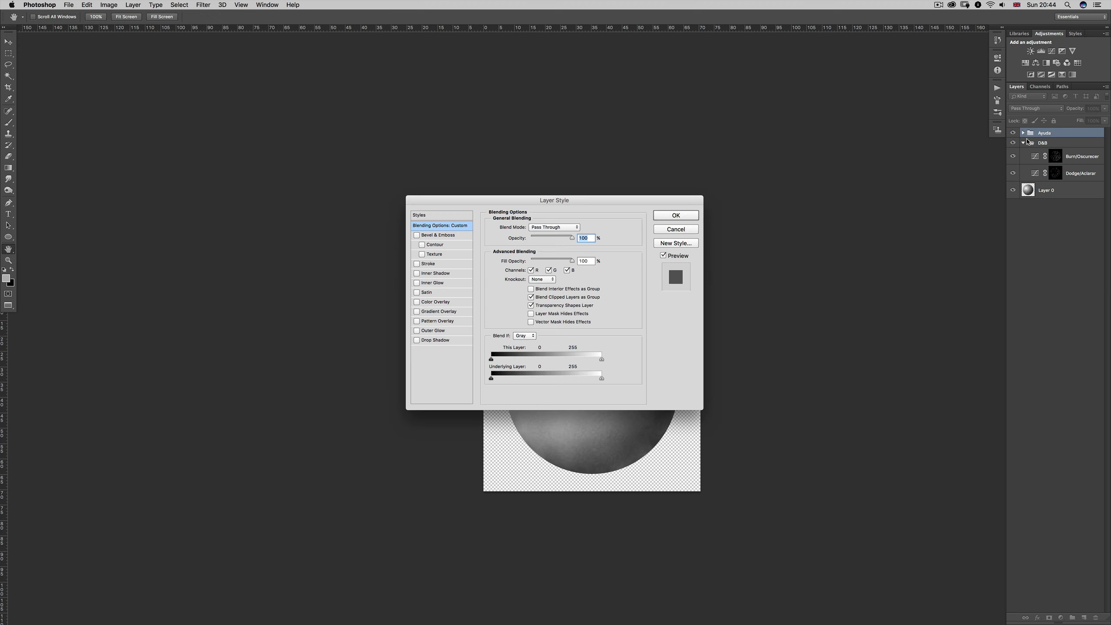
left_click(675, 229)
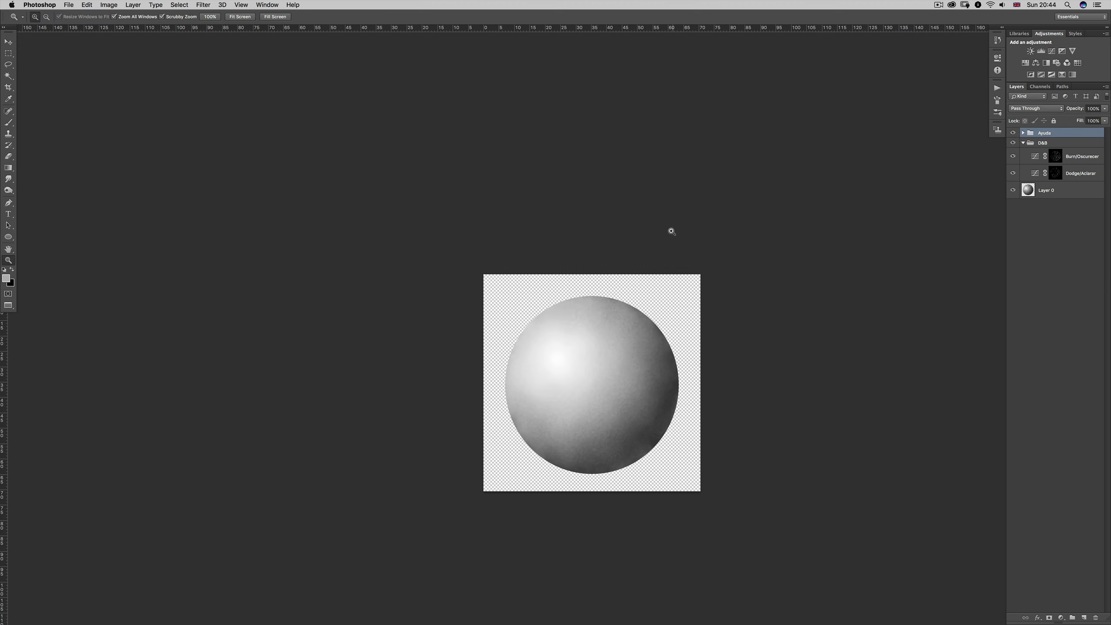
left_click(1023, 134)
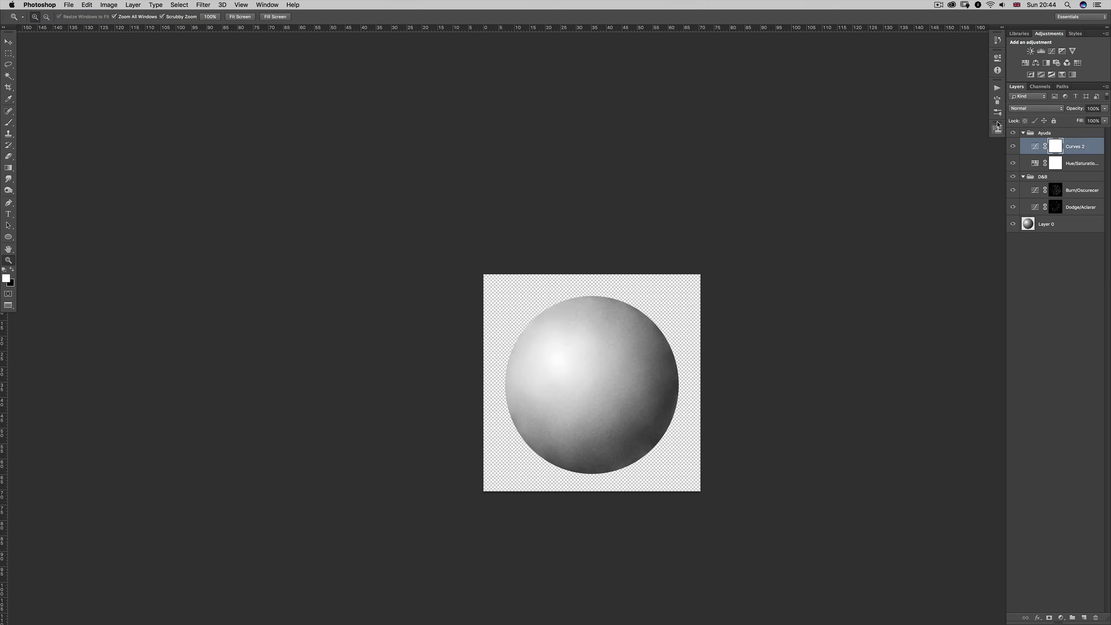
left_click(1016, 109)
left_click(1023, 133)
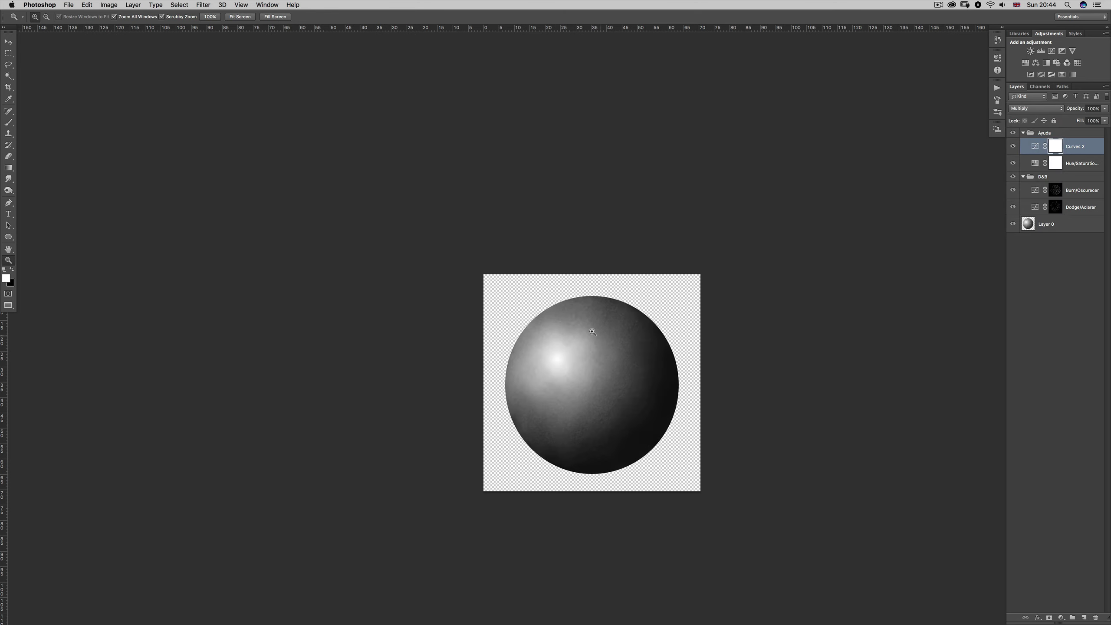
left_click(608, 323)
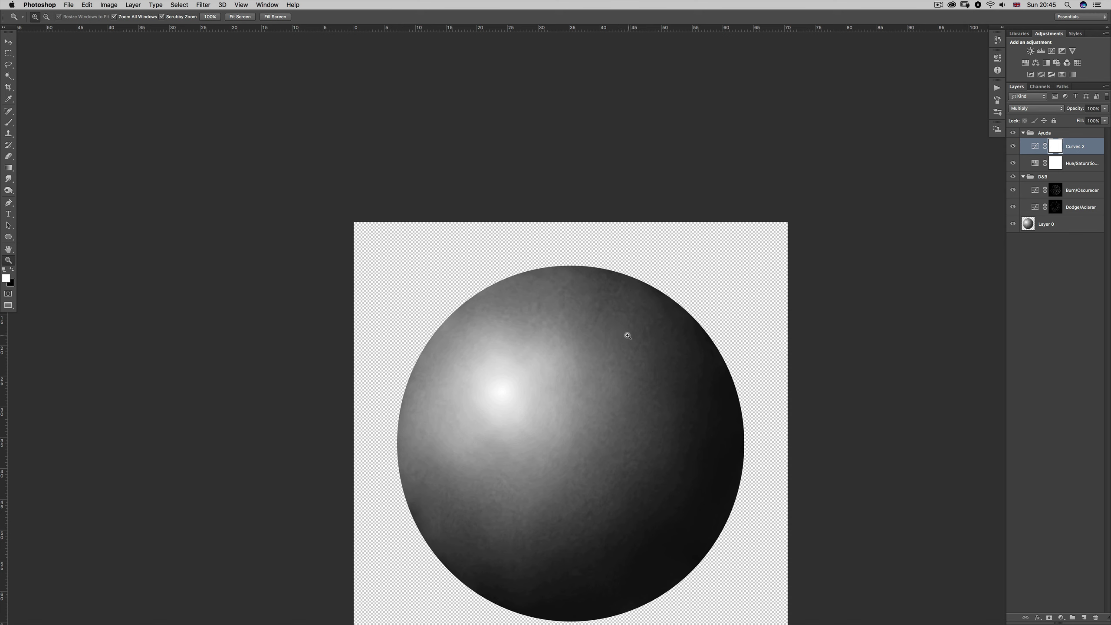
left_click(630, 334, "alt")
Delete the Ayuda group, leaving D&B above Layer 0.
left_click(1060, 132)
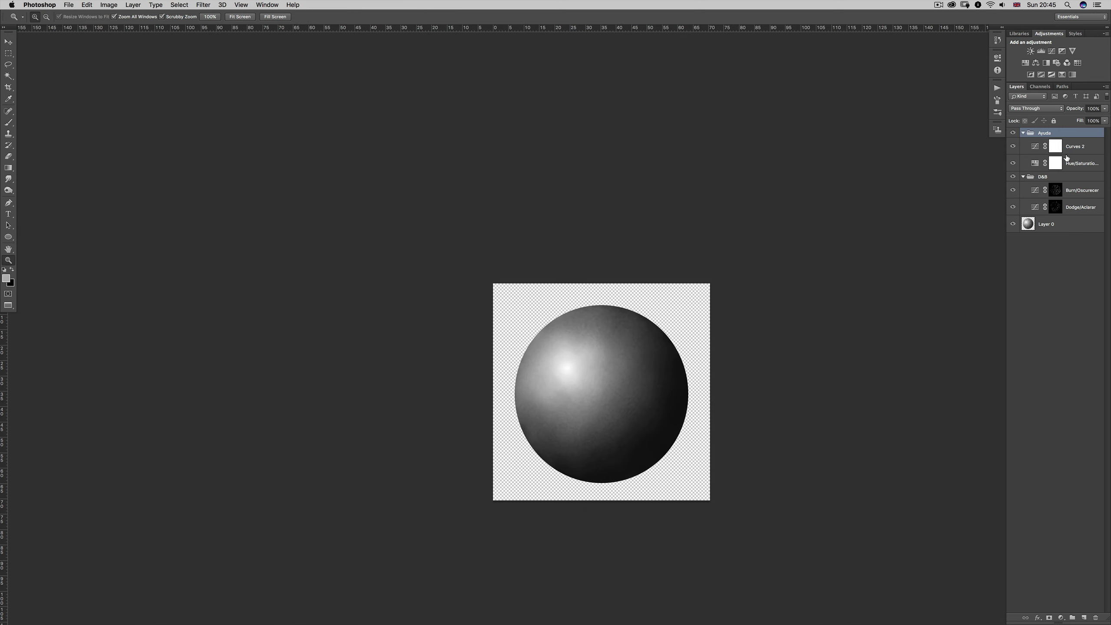
key("BackSpace")
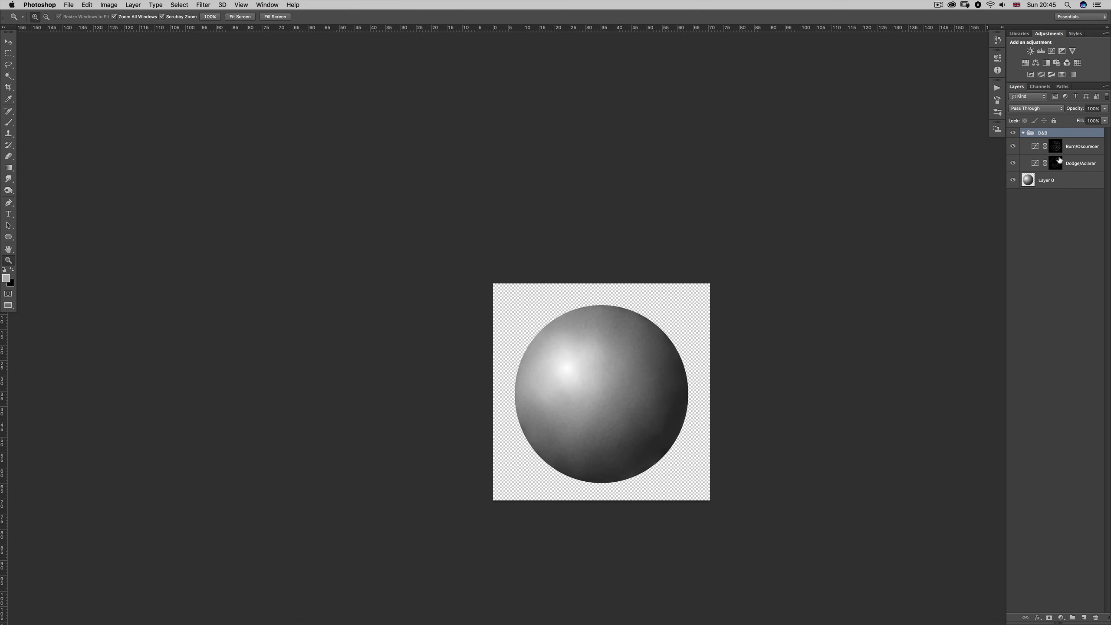